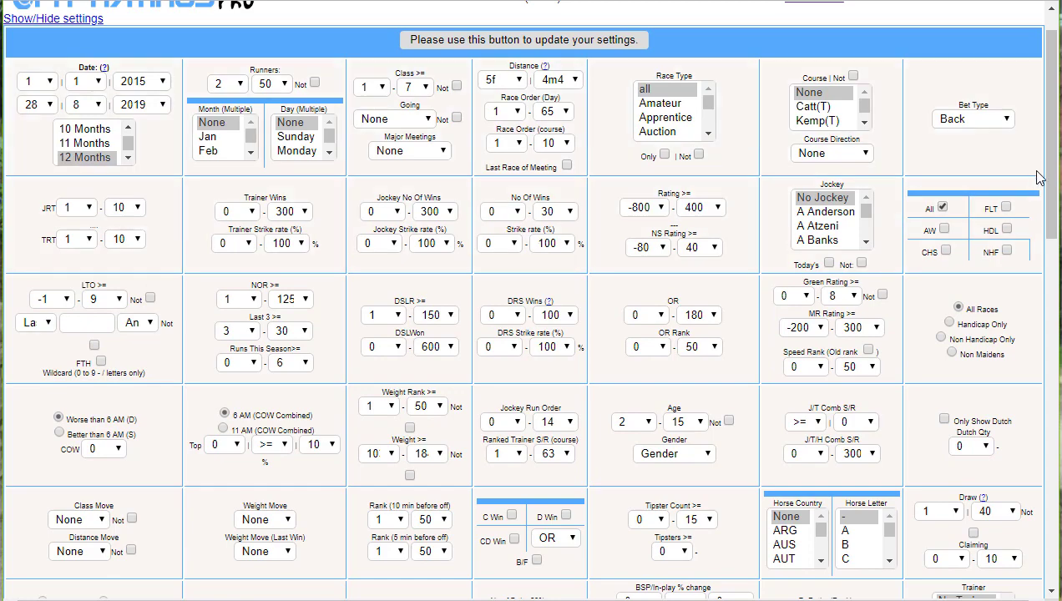
Open the quick analysis by course for the BSP rank 1 selections and review the courses' figures.
{"action": "left_click_drag", "start_coordinate": [1052, 182], "coordinate": [1028, 400]}
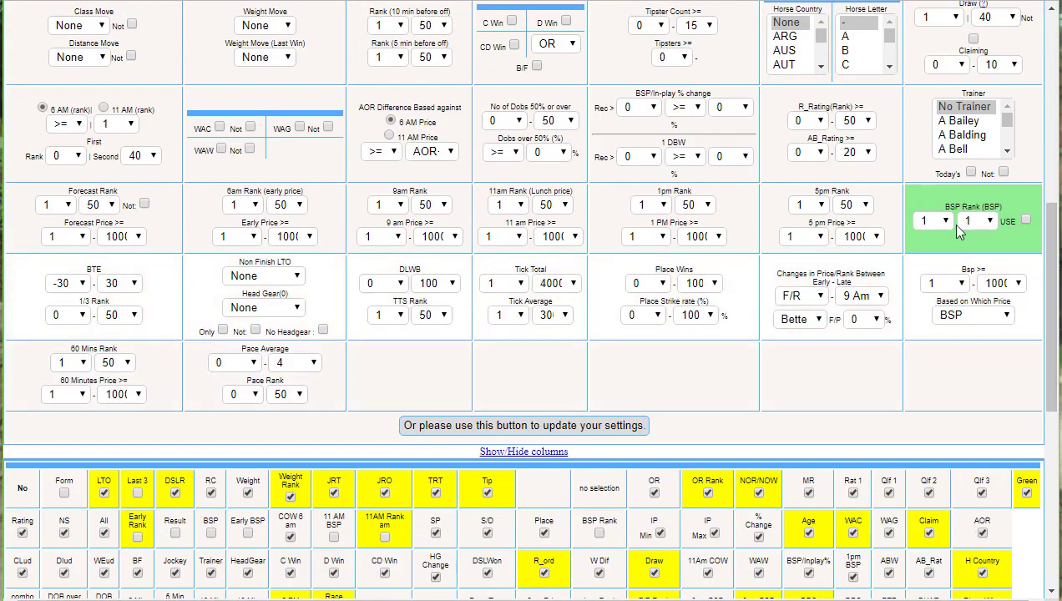
{"action": "left_click_drag", "start_coordinate": [1051, 294], "coordinate": [1040, 482]}
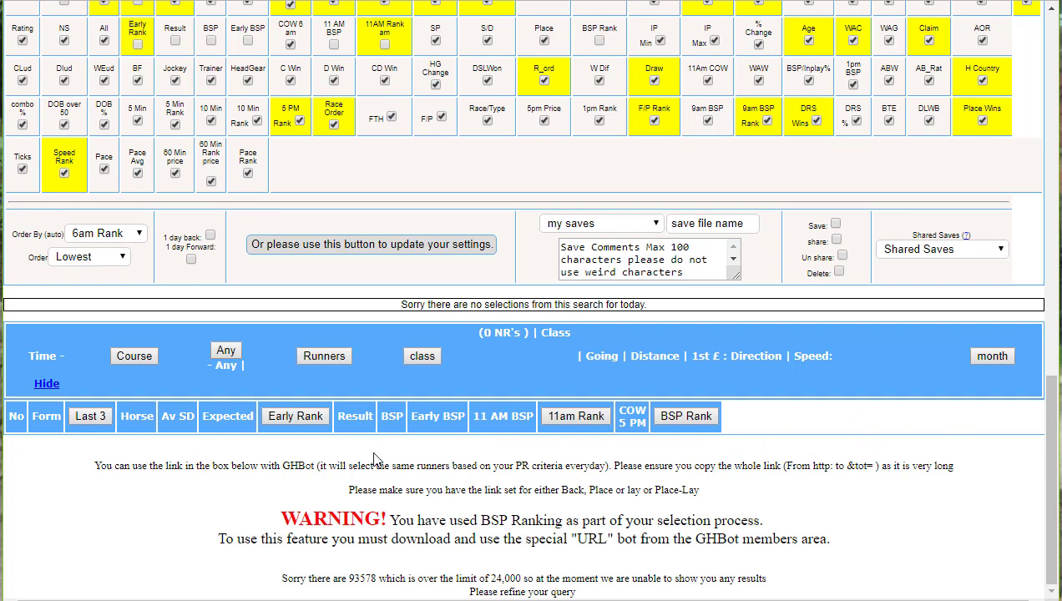
{"action": "left_click", "coordinate": [132, 358]}
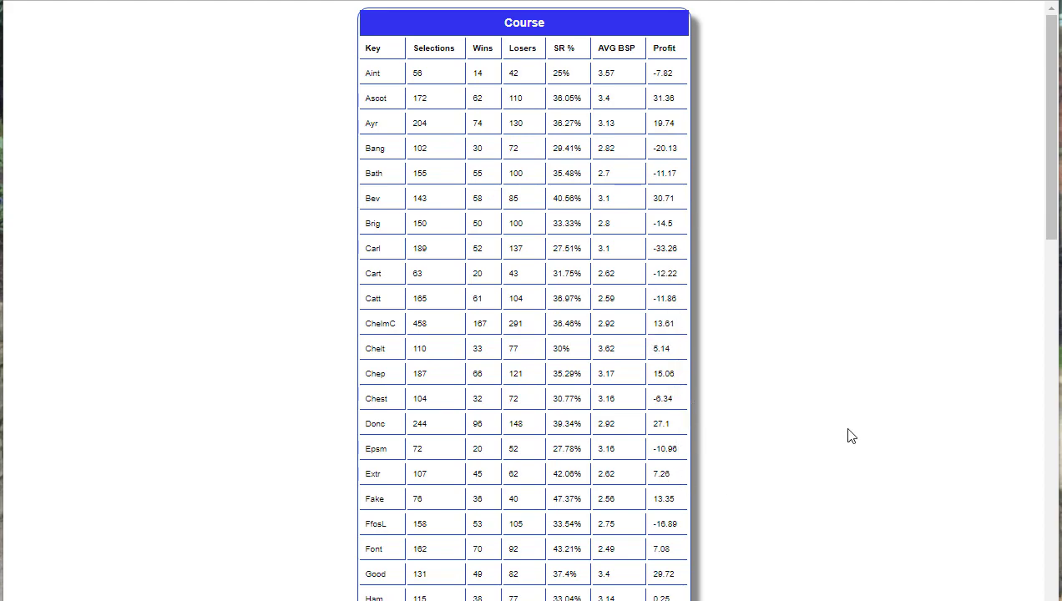
{"action": "left_click_drag", "start_coordinate": [1054, 233], "coordinate": [1055, 585]}
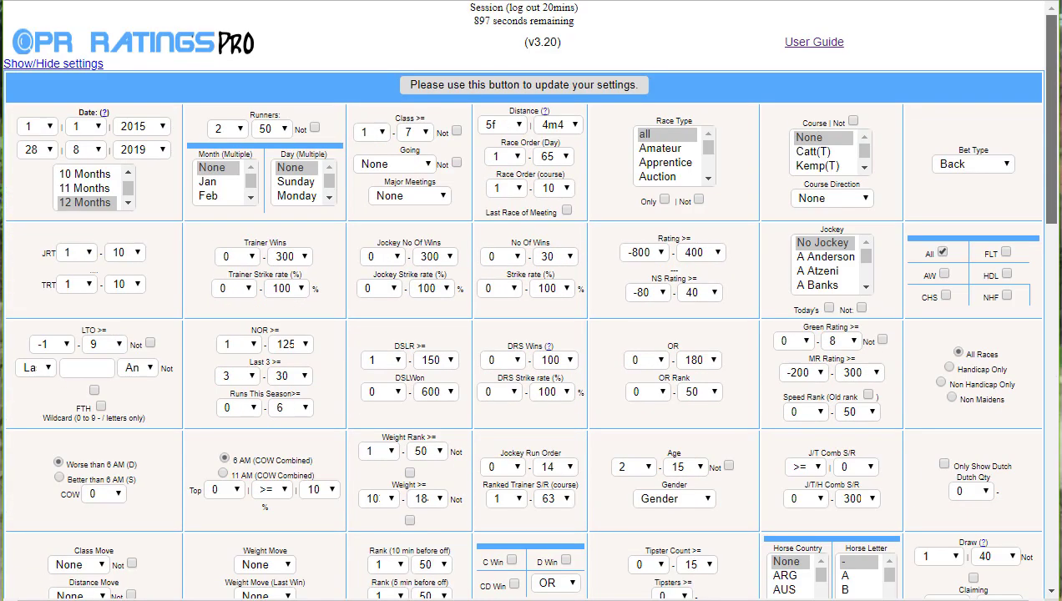
Restrict the course filter to York and update the settings.
{"action": "left_click_drag", "start_coordinate": [1050, 405], "coordinate": [1051, 42]}
{"action": "left_click_drag", "start_coordinate": [866, 143], "coordinate": [864, 162]}
{"action": "left_click", "coordinate": [820, 167]}
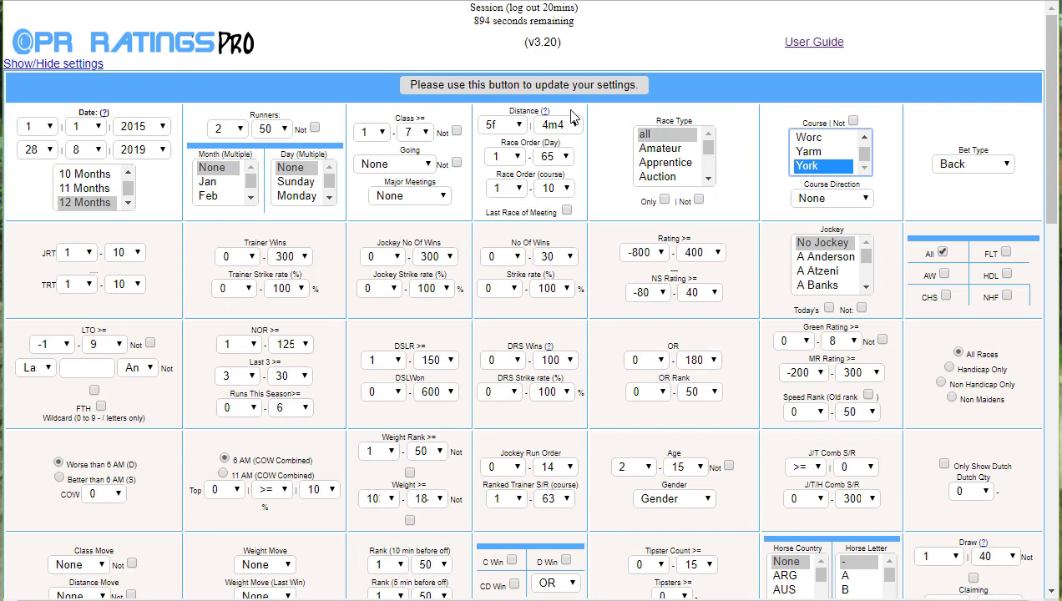
{"action": "left_click", "coordinate": [551, 87]}
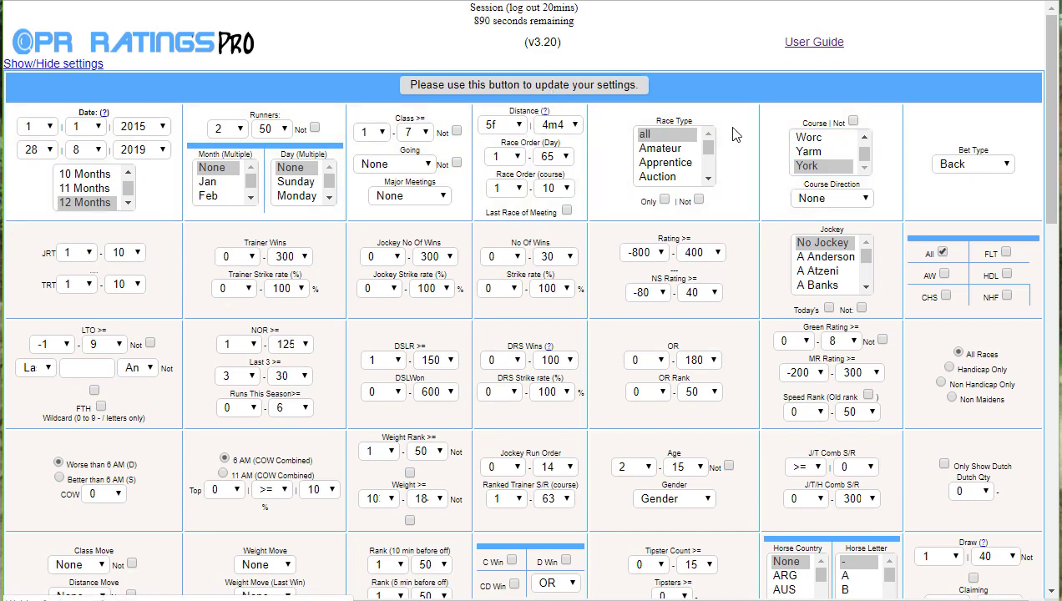
{"action": "key", "text": "F5"}
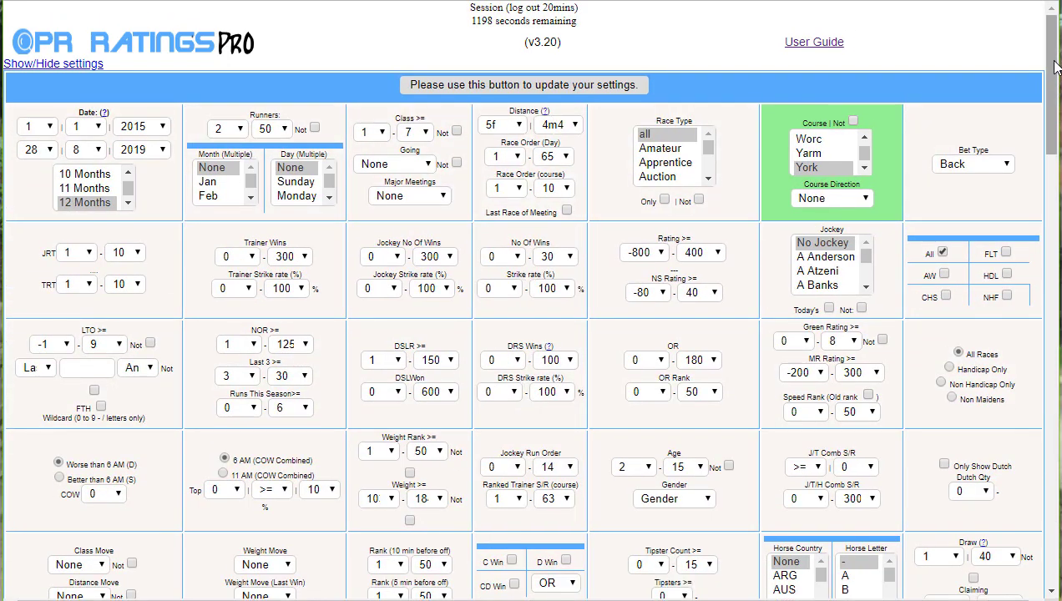
Check the profit in the York results statistics and show the month by month results.
{"action": "left_click_drag", "start_coordinate": [1051, 83], "coordinate": [1032, 466]}
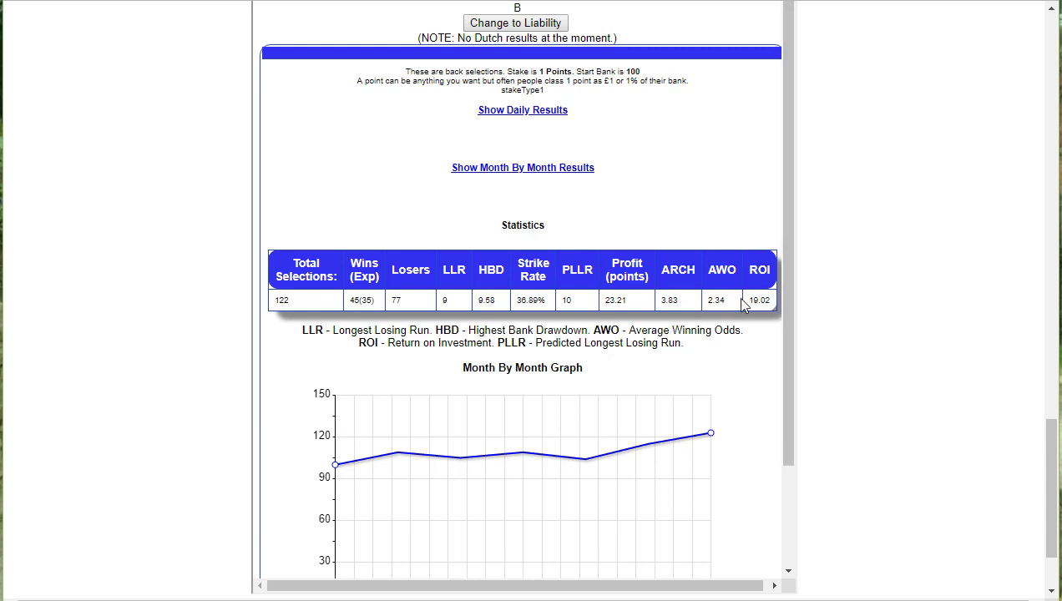
{"action": "left_click_drag", "start_coordinate": [622, 298], "coordinate": [601, 302]}
{"action": "left_click", "coordinate": [540, 170]}
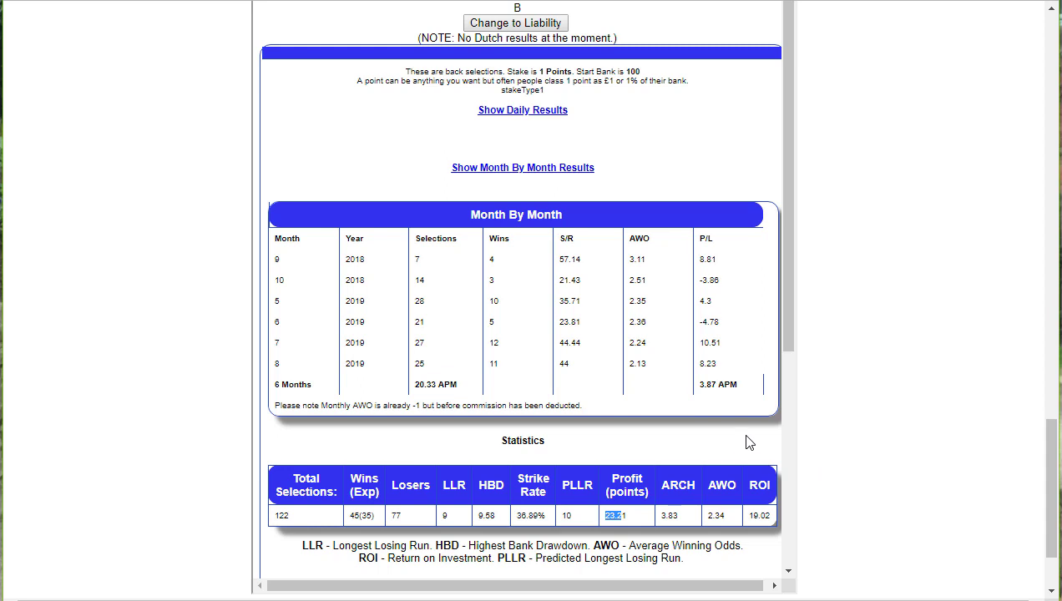
Open the Trending BSP Results for York and examine the strike rate and average winning price graphs.
{"action": "left_click_drag", "start_coordinate": [1050, 493], "coordinate": [1056, 472]}
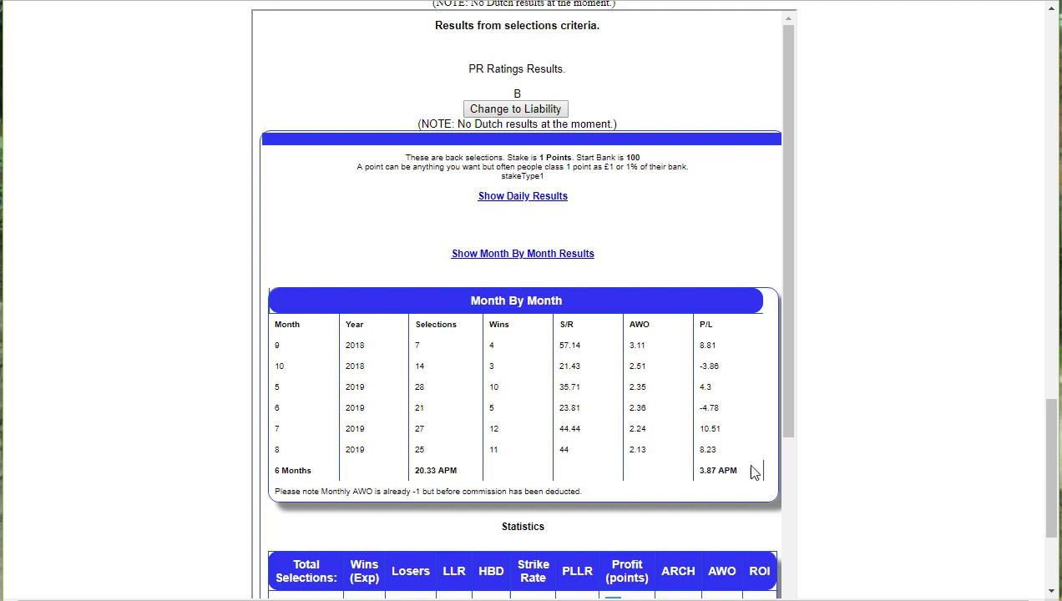
{"action": "left_click_drag", "start_coordinate": [1053, 484], "coordinate": [1054, 438]}
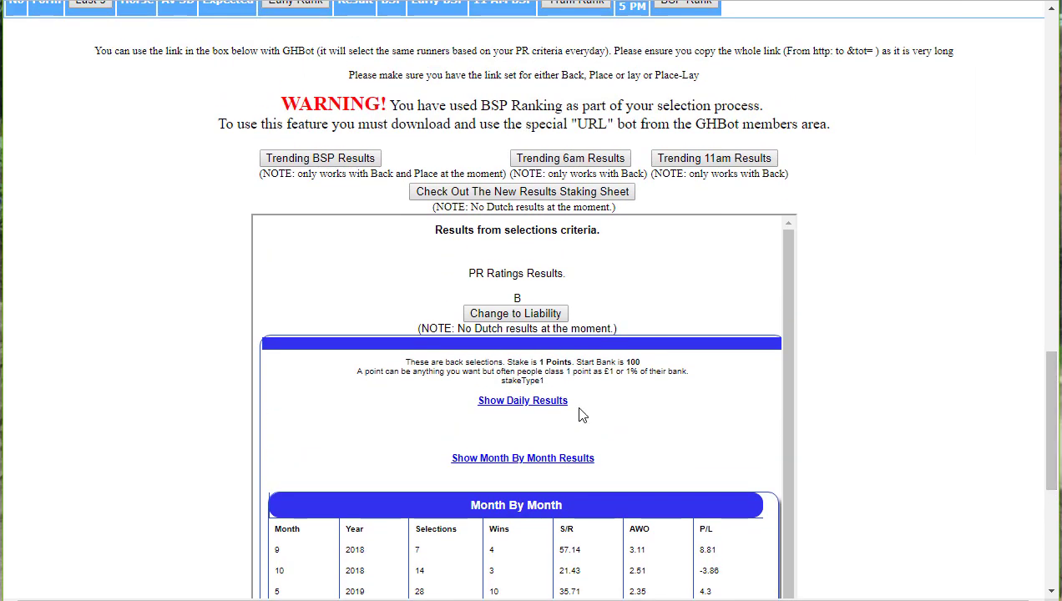
{"action": "left_click", "coordinate": [324, 161]}
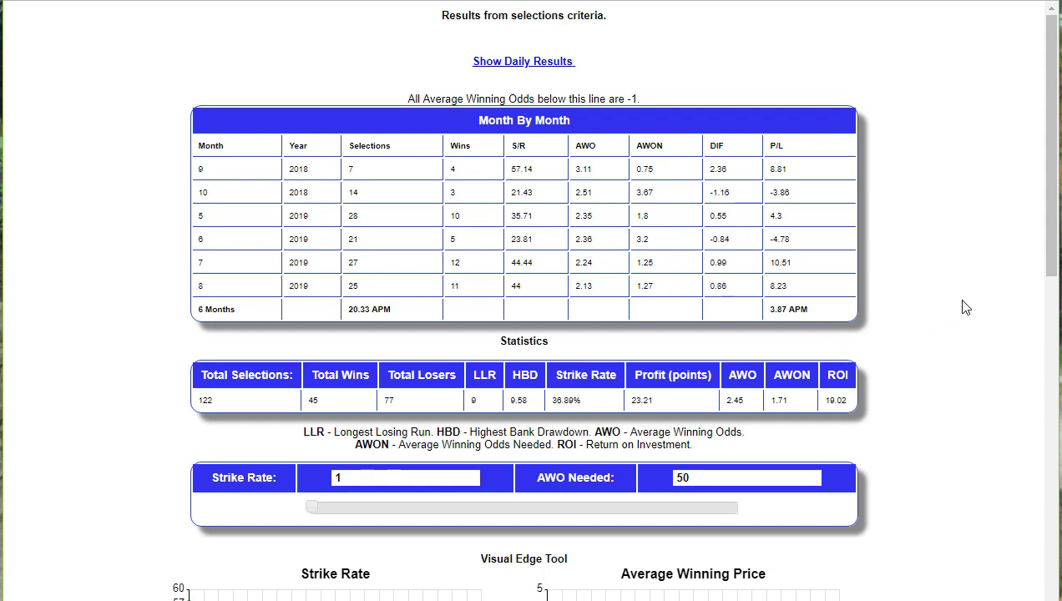
{"action": "left_click_drag", "start_coordinate": [1038, 259], "coordinate": [1036, 501]}
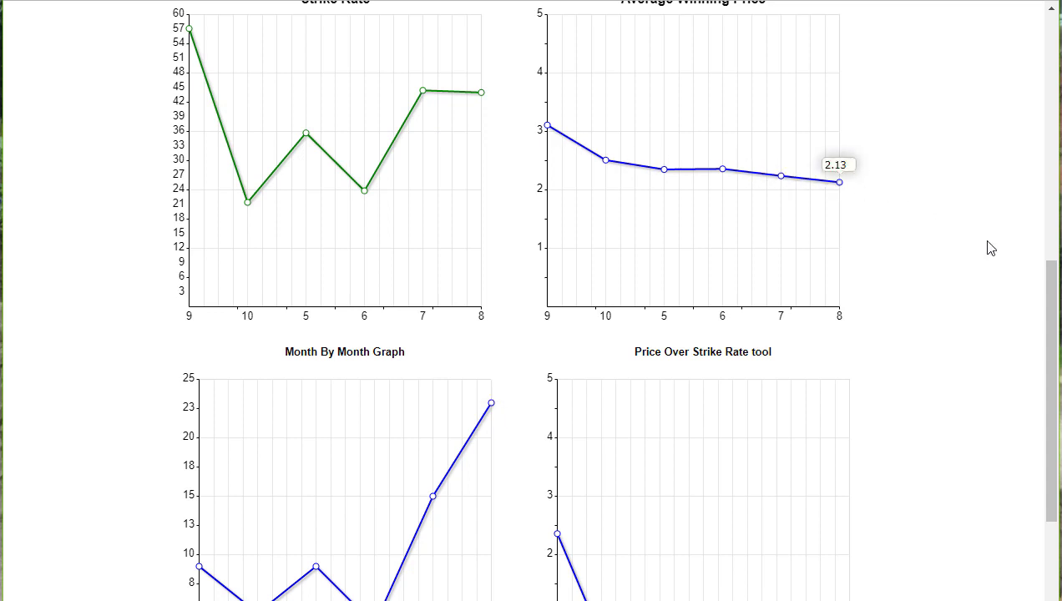
{"action": "left_click_drag", "start_coordinate": [1050, 278], "coordinate": [1051, 230]}
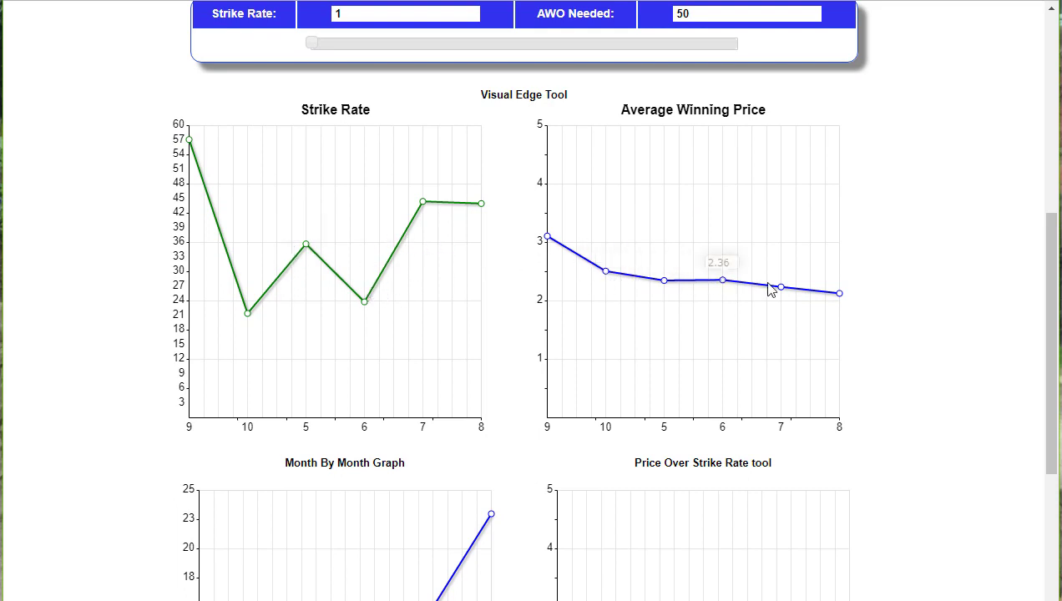
{"action": "left_click_drag", "start_coordinate": [1048, 327], "coordinate": [949, 328]}
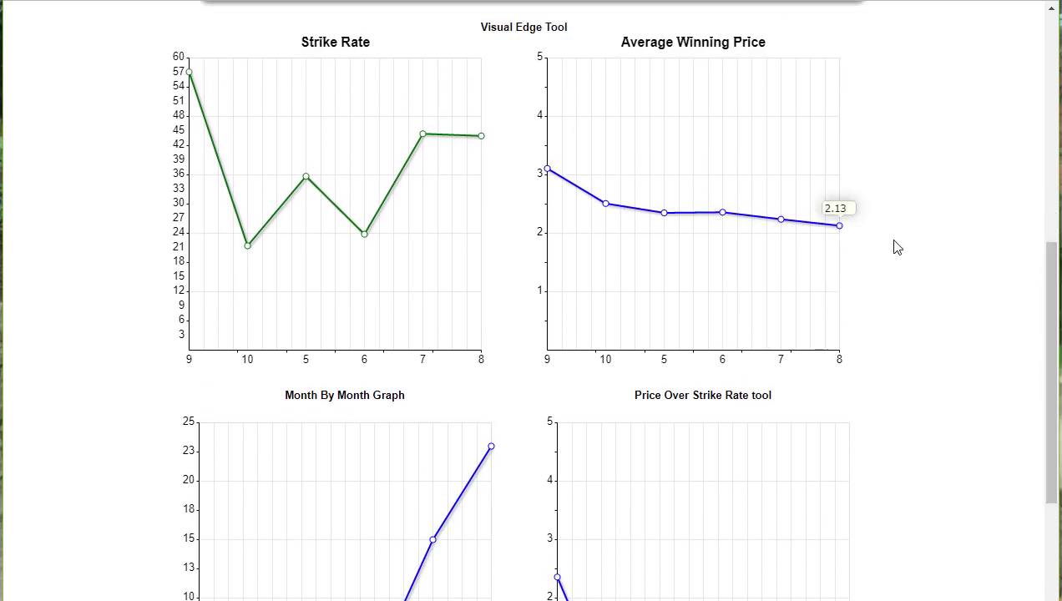
{"action": "left_click_drag", "start_coordinate": [1049, 333], "coordinate": [1029, 158]}
{"action": "left_click_drag", "start_coordinate": [1046, 273], "coordinate": [1031, 191]}
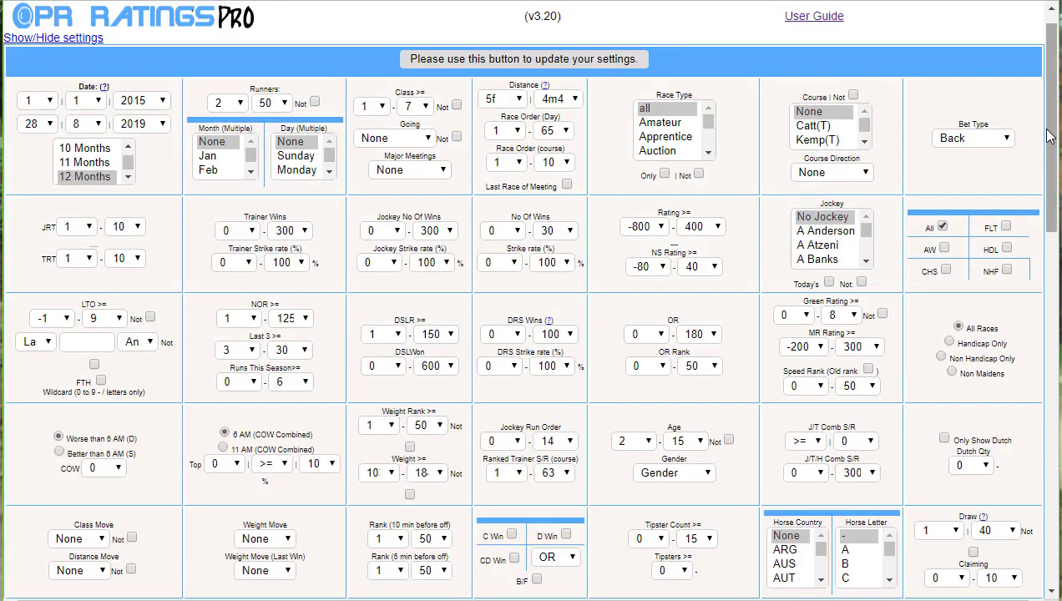
Open the unfiltered quick analysis by race class and highlight class 1's key, strike rate and profit.
{"action": "scroll", "coordinate": [1030, 349], "scroll_direction": "down", "scroll_amount": 7}
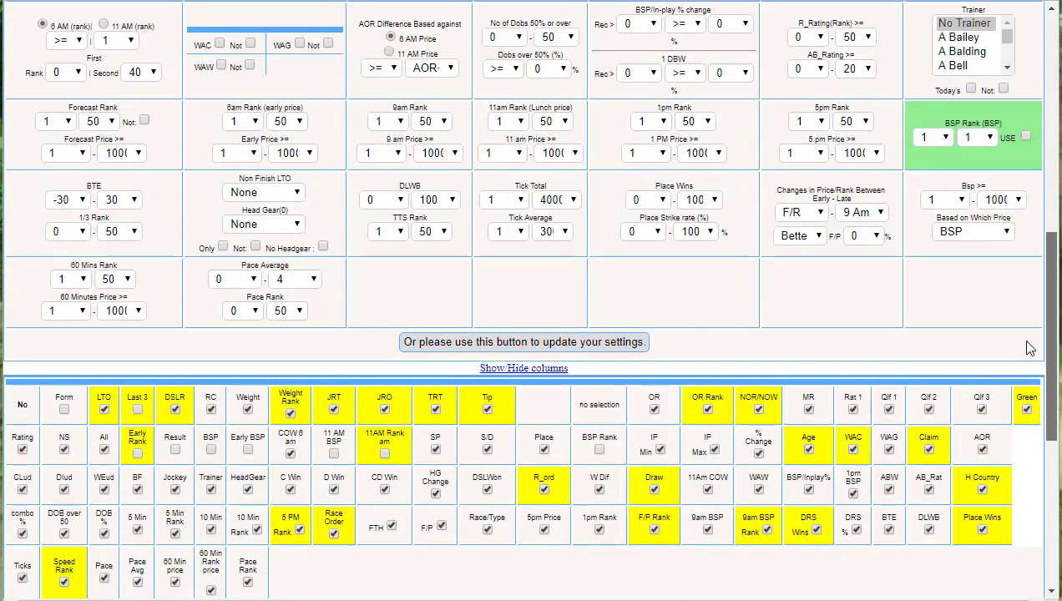
{"action": "scroll", "coordinate": [1029, 349], "scroll_direction": "down", "scroll_amount": 4}
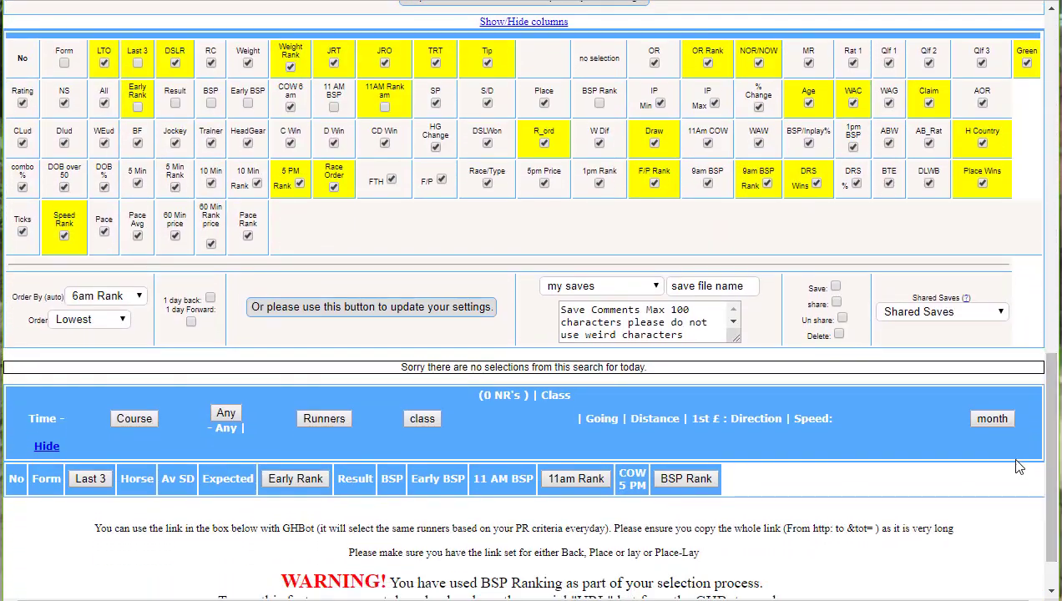
{"action": "left_click", "coordinate": [422, 418]}
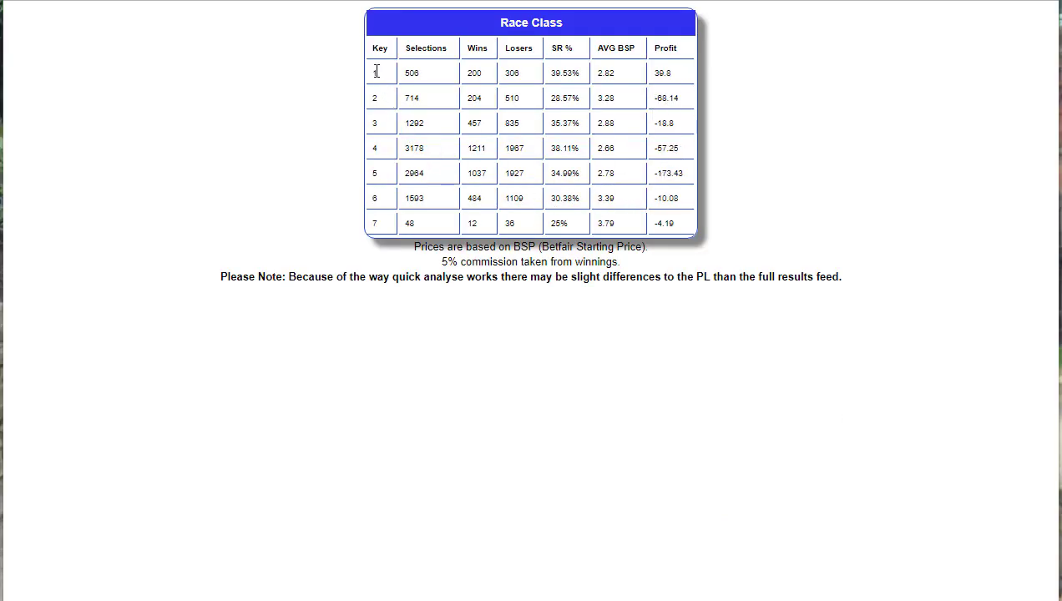
{"action": "left_click_drag", "start_coordinate": [373, 76], "coordinate": [388, 76]}
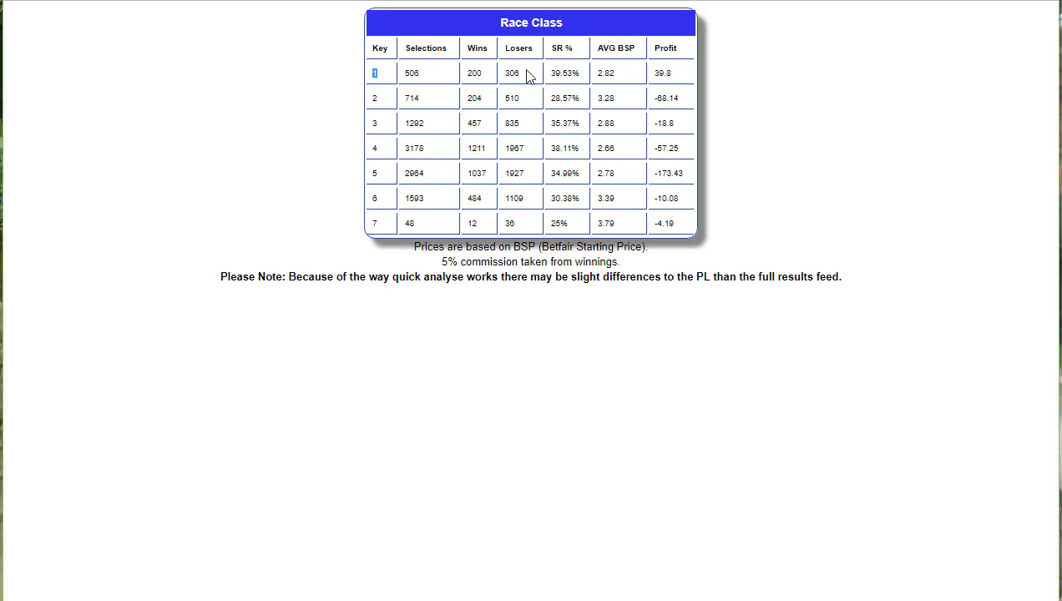
{"action": "left_click_drag", "start_coordinate": [585, 75], "coordinate": [549, 77]}
{"action": "left_click_drag", "start_coordinate": [678, 78], "coordinate": [653, 74]}
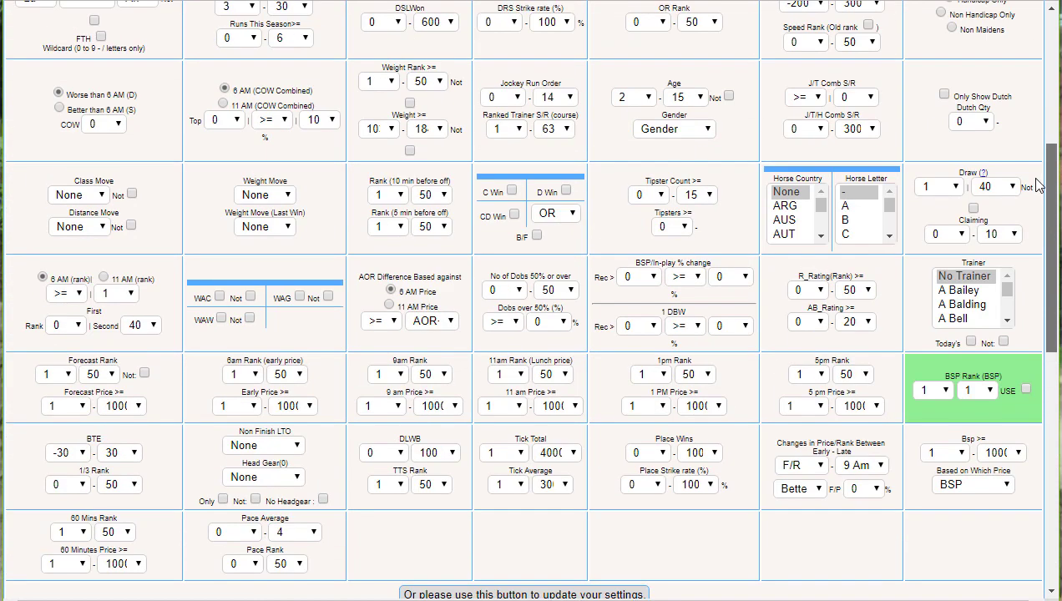
Set the class range's upper limit to 1 and update the settings.
{"action": "scroll", "coordinate": [1040, 185], "scroll_direction": "up", "scroll_amount": 5}
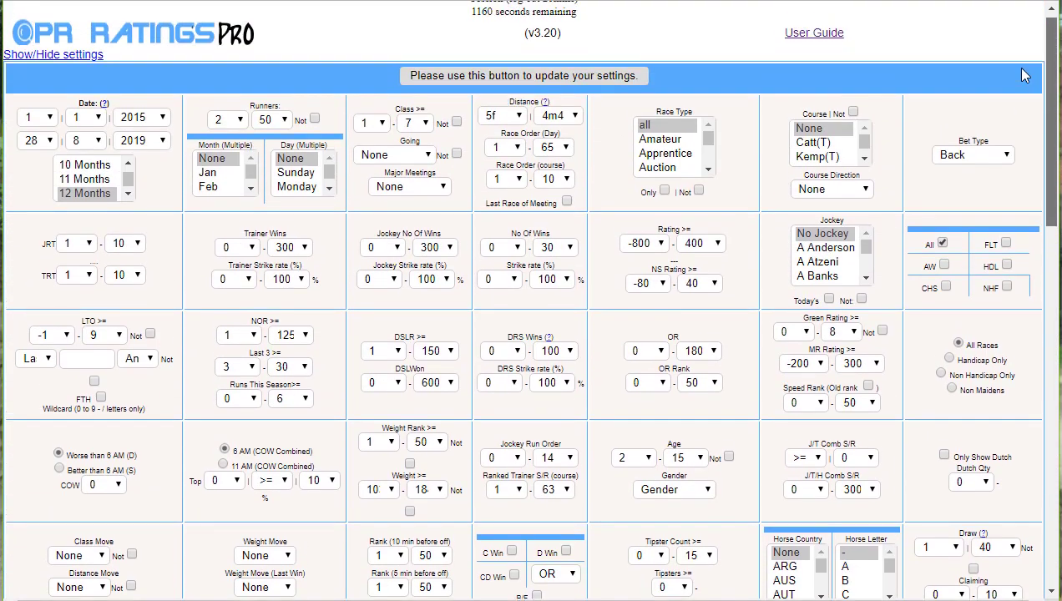
{"action": "left_click", "coordinate": [427, 124]}
{"action": "left_click", "coordinate": [410, 138]}
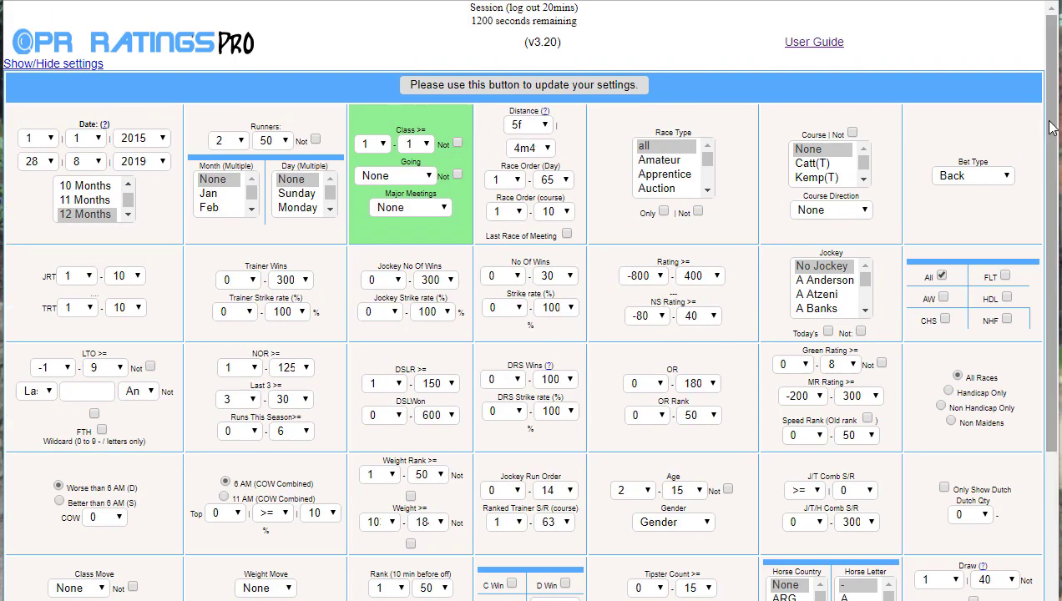
Review the class 1 results statistics and graph, and show their month by month results.
{"action": "left_click_drag", "start_coordinate": [1052, 113], "coordinate": [1053, 169]}
{"action": "left_click_drag", "start_coordinate": [1053, 96], "coordinate": [1026, 480]}
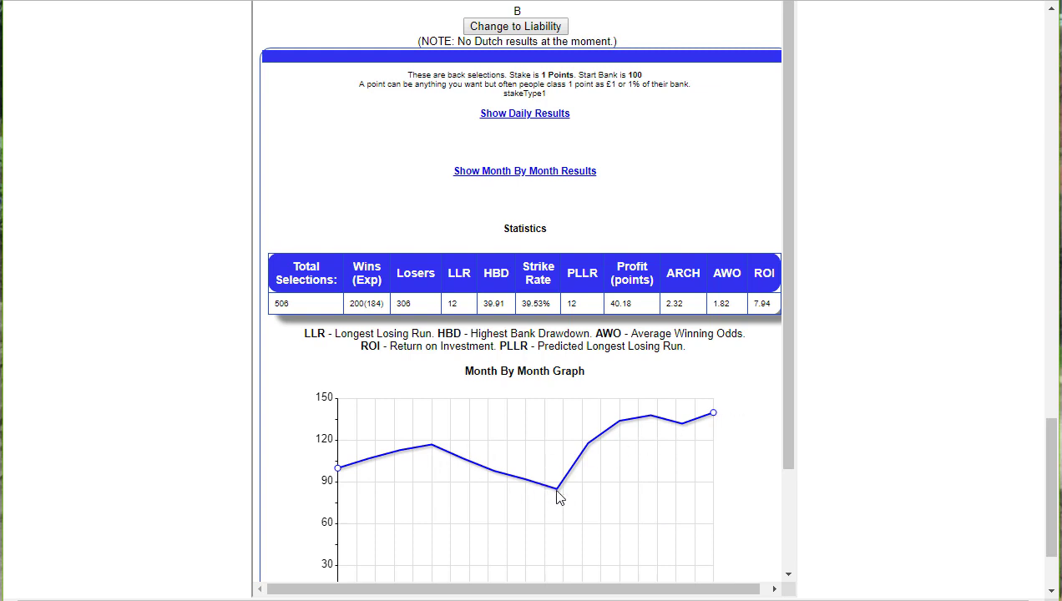
{"action": "left_click", "coordinate": [540, 171]}
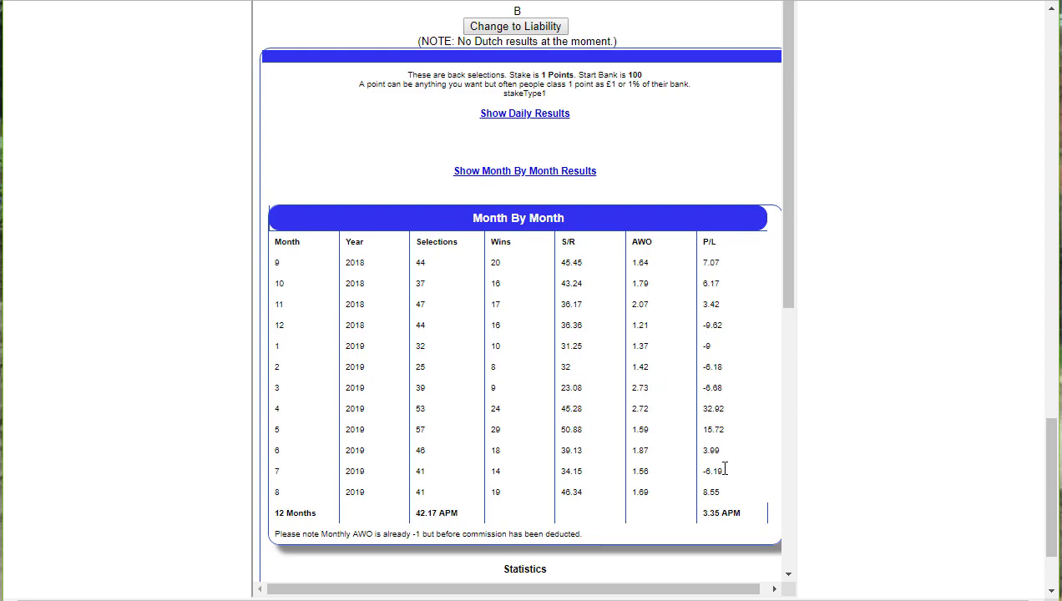
Open the Trending BSP Results for class 1 and examine the strike rate, winning price and month by month graphs.
{"action": "left_click_drag", "start_coordinate": [789, 296], "coordinate": [1056, 444]}
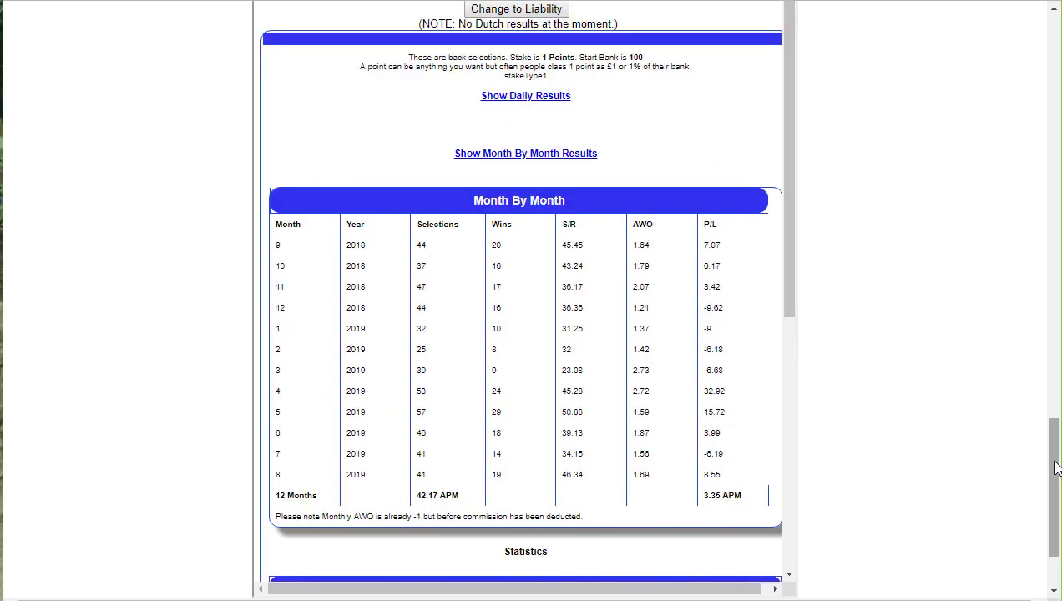
{"action": "left_click", "coordinate": [1054, 475]}
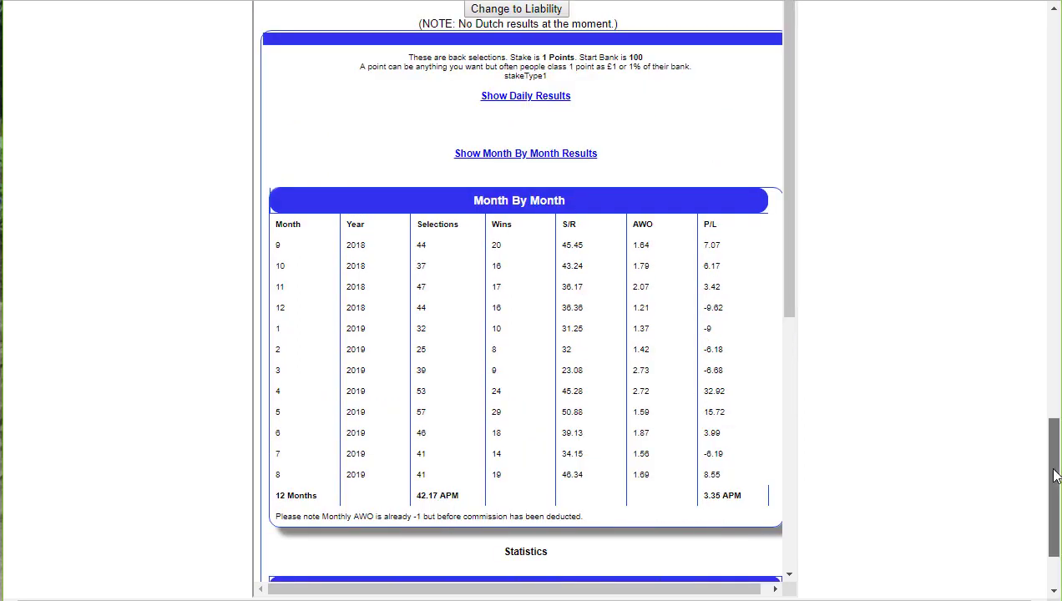
{"action": "left_click_drag", "start_coordinate": [1056, 476], "coordinate": [1054, 363]}
{"action": "left_click", "coordinate": [347, 324]}
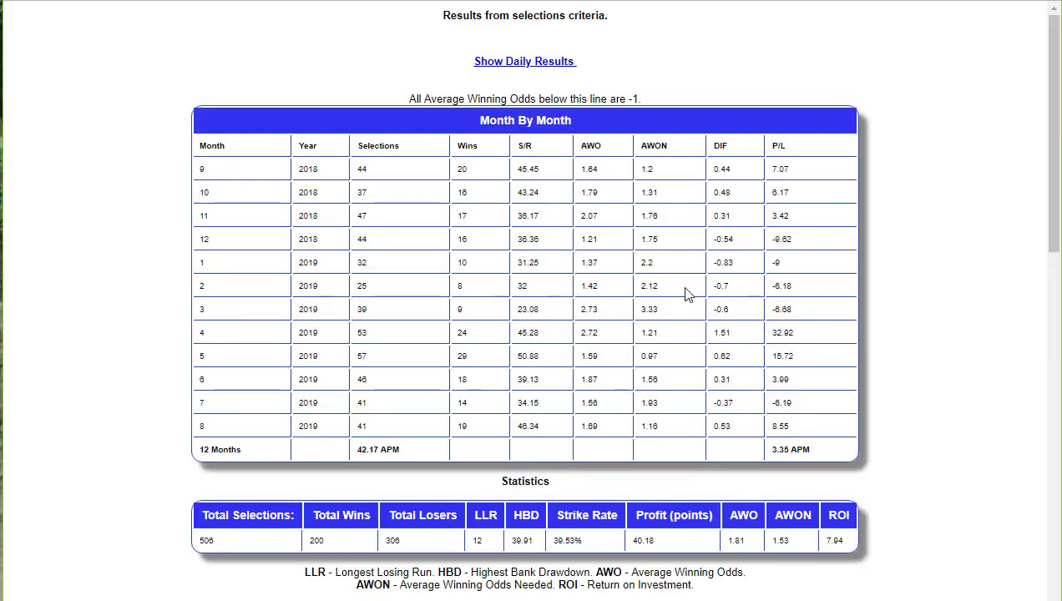
{"action": "left_click_drag", "start_coordinate": [1054, 227], "coordinate": [1052, 403]}
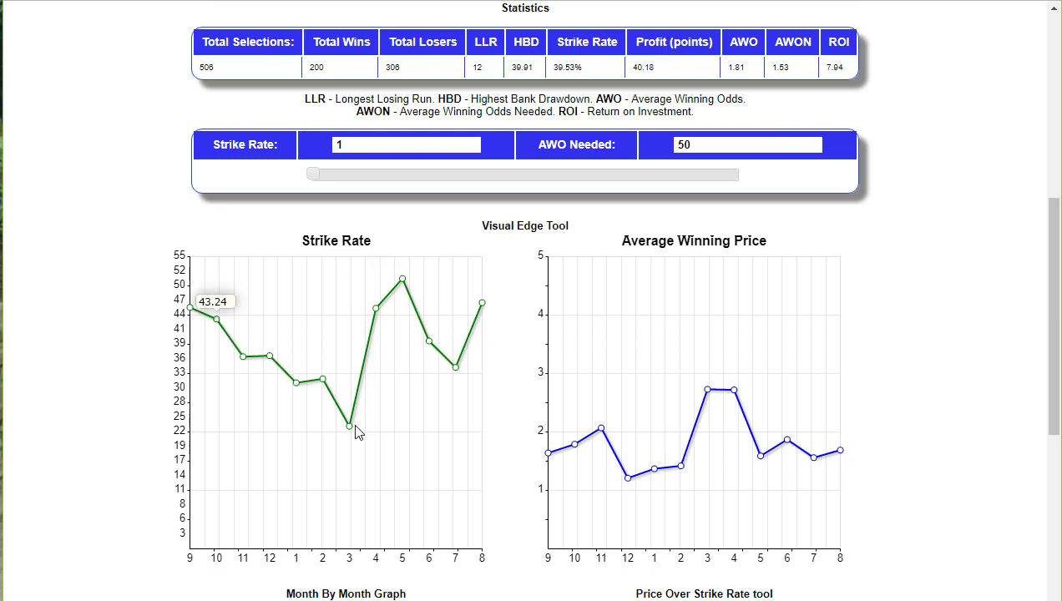
{"action": "scroll", "coordinate": [1049, 327], "scroll_direction": "down", "scroll_amount": 3}
{"action": "scroll", "coordinate": [1052, 334], "scroll_direction": "down", "scroll_amount": 1}
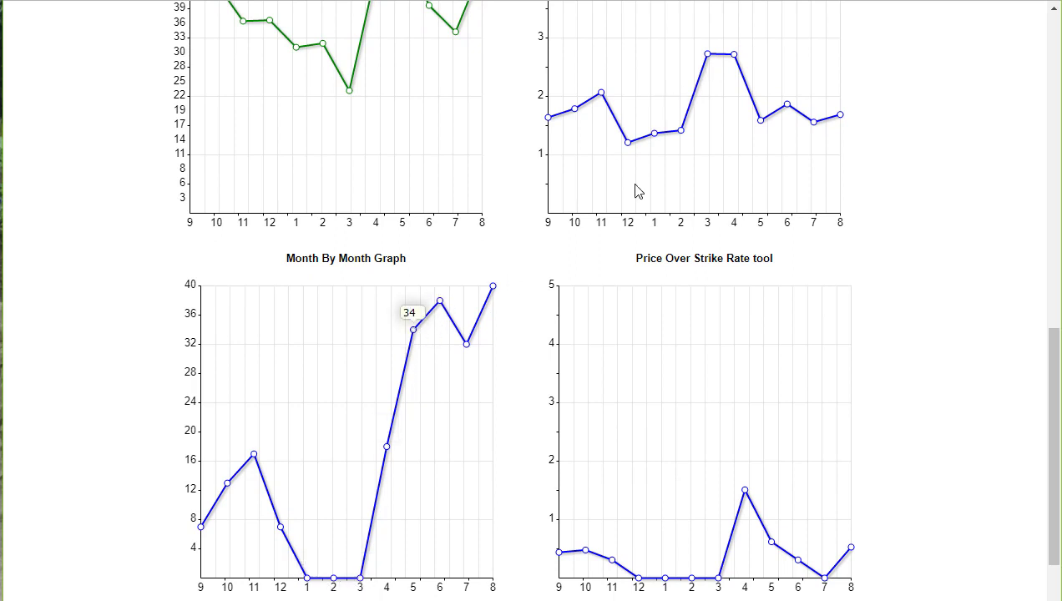
{"action": "left_click_drag", "start_coordinate": [1055, 457], "coordinate": [1053, 180]}
Open the quick analysis by number of runners with the class range at 1 to 7 and review the full table.
{"action": "scroll", "coordinate": [989, 185], "scroll_direction": "up", "scroll_amount": 1}
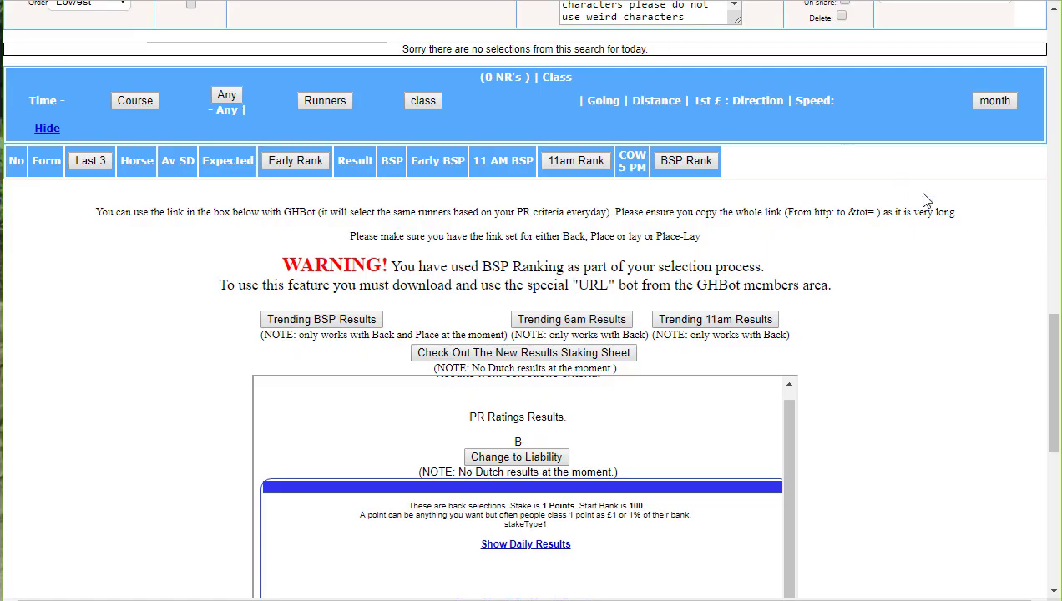
{"action": "left_click_drag", "start_coordinate": [1054, 370], "coordinate": [1040, 462]}
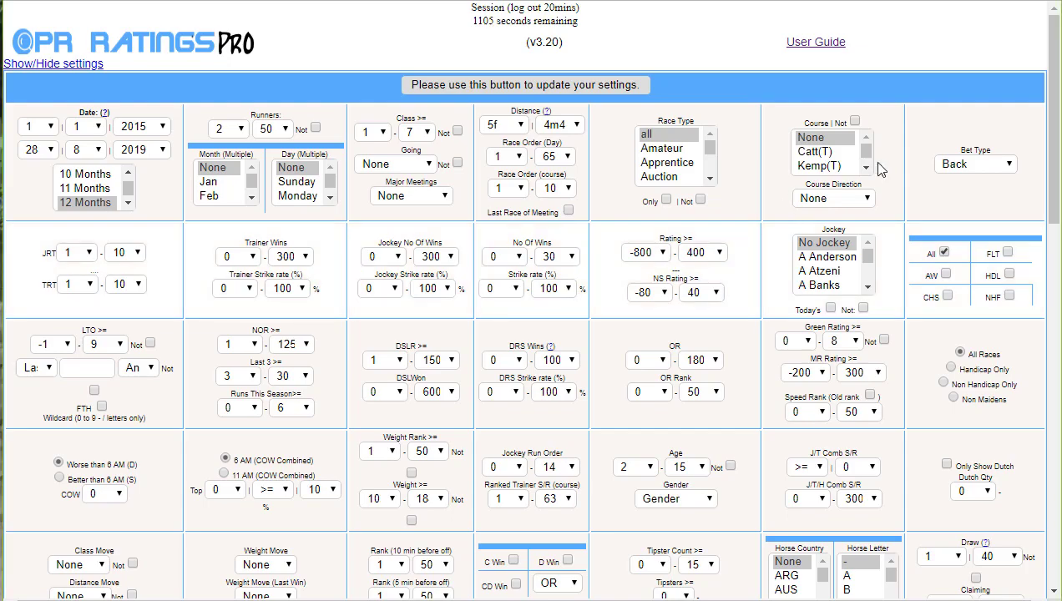
{"action": "scroll", "coordinate": [1033, 418], "scroll_direction": "down", "scroll_amount": 10}
{"action": "scroll", "coordinate": [1034, 418], "scroll_direction": "down", "scroll_amount": 5}
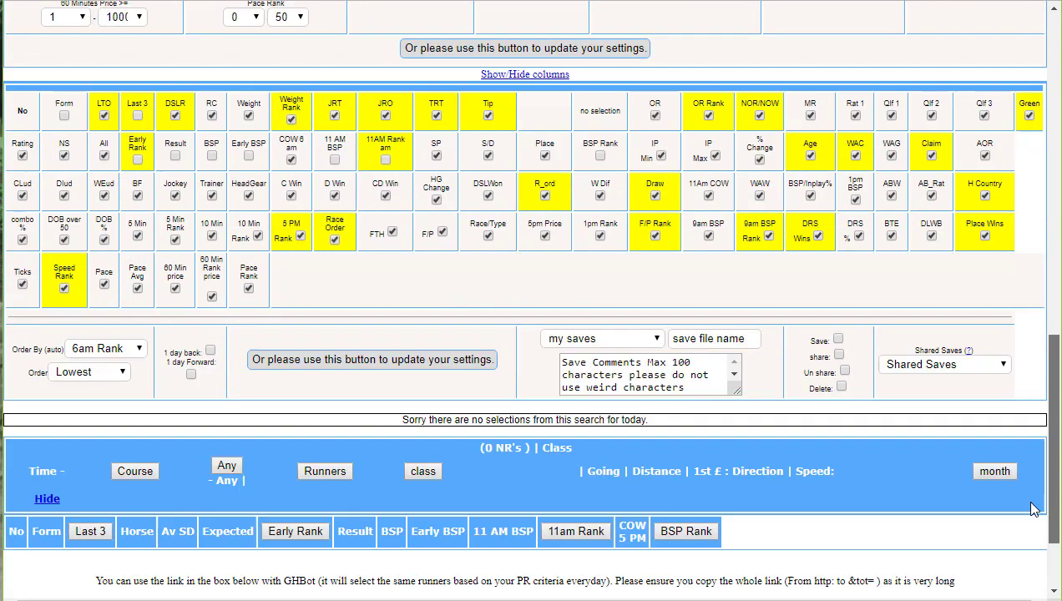
{"action": "left_click", "coordinate": [326, 384]}
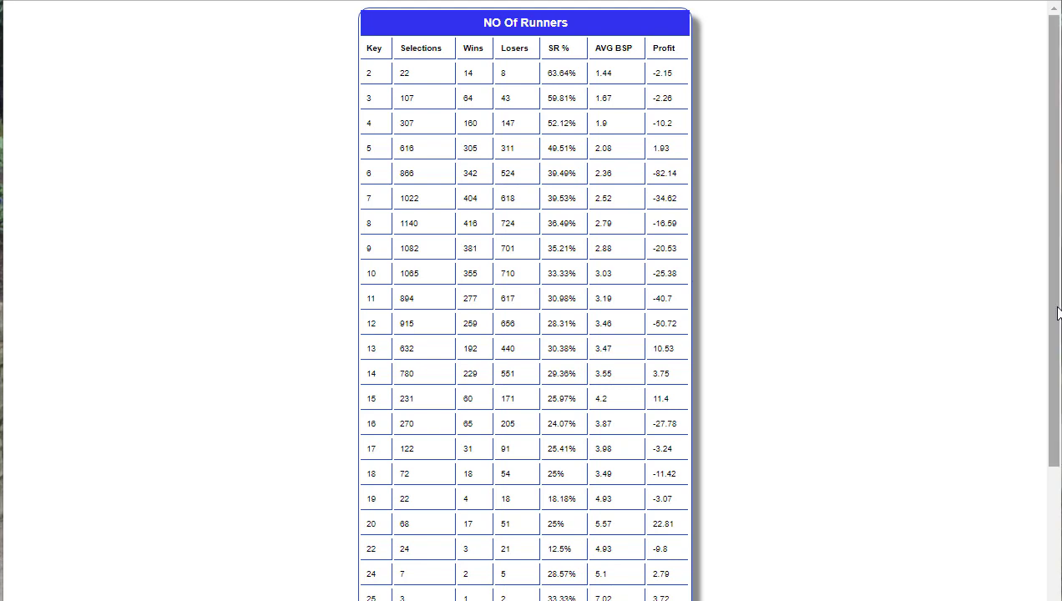
{"action": "left_click_drag", "start_coordinate": [1057, 260], "coordinate": [1057, 397]}
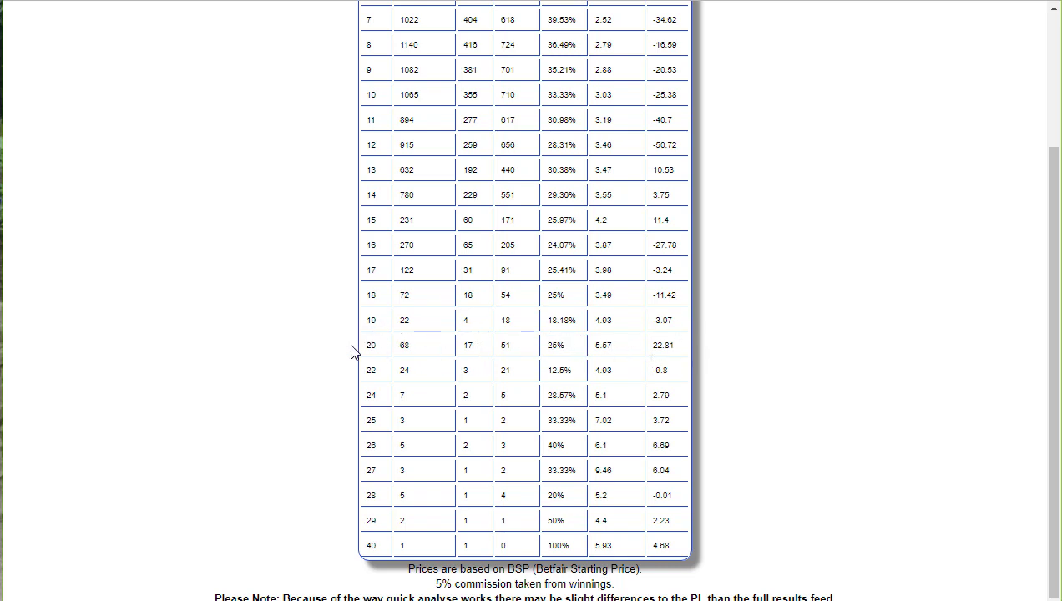
Highlight the rows for 20 to 40 runners, and set the runners range's lower limit to 20 and update the settings.
{"action": "left_click_drag", "start_coordinate": [377, 343], "coordinate": [662, 546]}
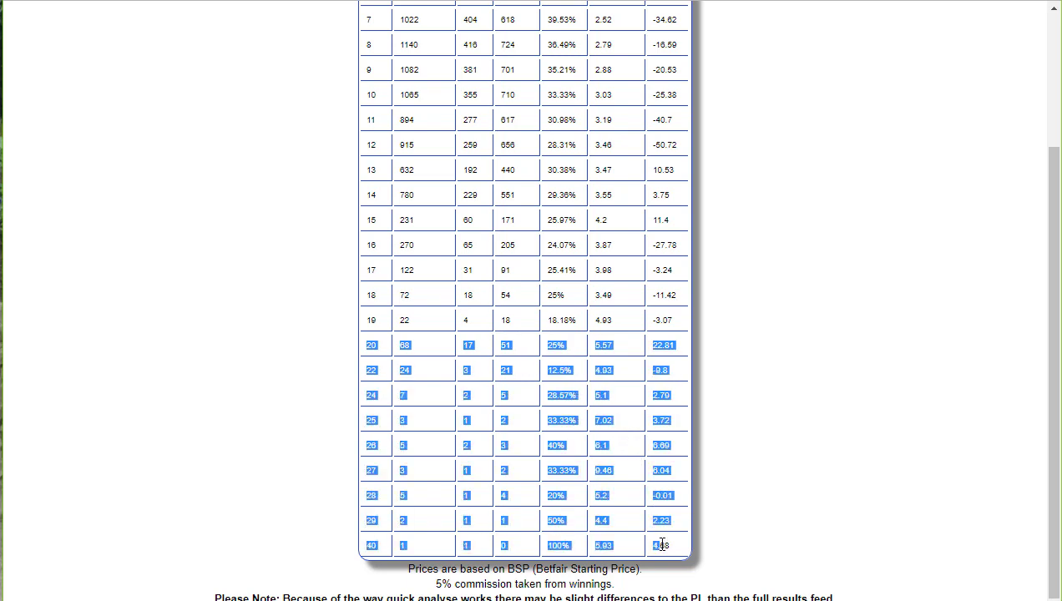
{"action": "left_click", "coordinate": [669, 543]}
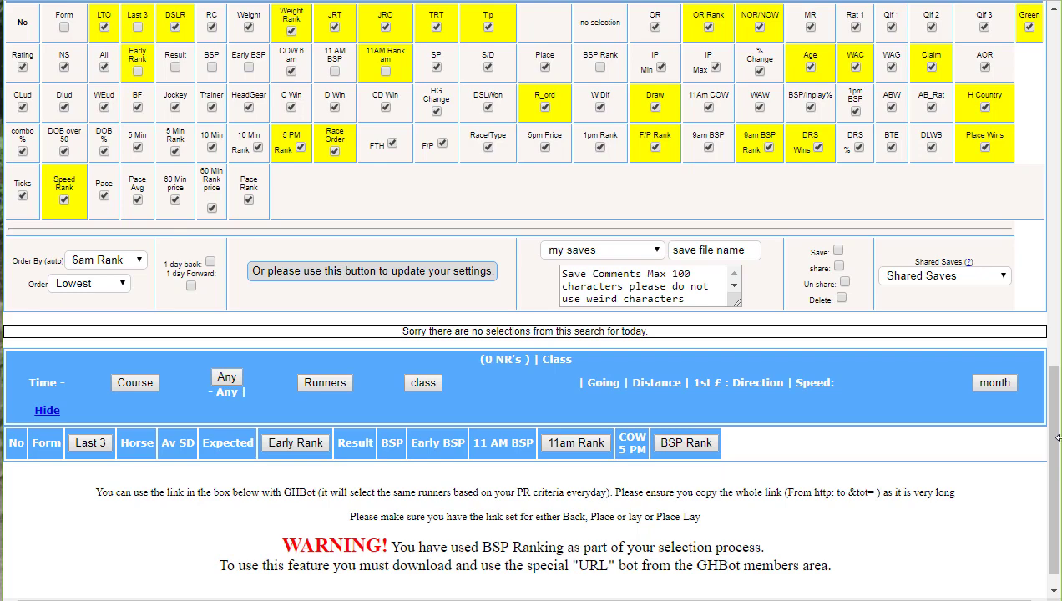
{"action": "left_click_drag", "start_coordinate": [1057, 438], "coordinate": [1057, 90]}
{"action": "left_click", "coordinate": [226, 129]}
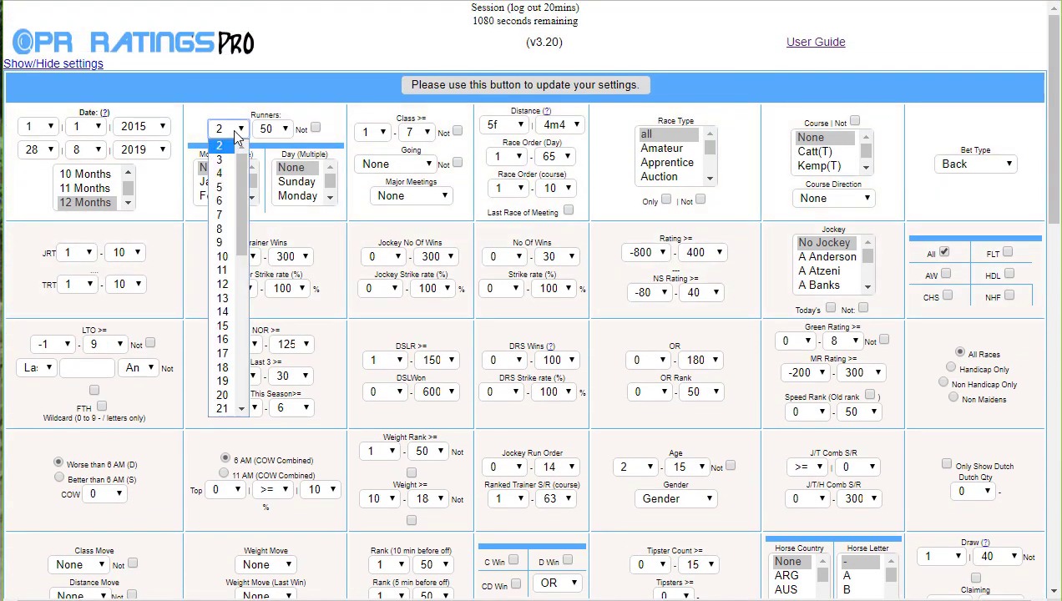
{"action": "left_click_drag", "start_coordinate": [240, 163], "coordinate": [241, 227]}
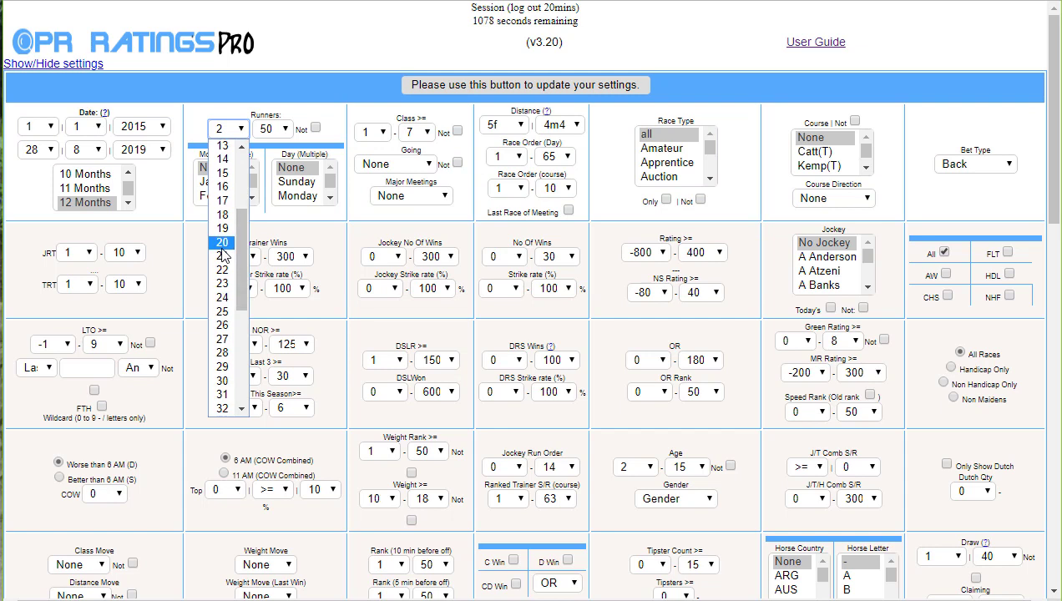
{"action": "left_click", "coordinate": [222, 246]}
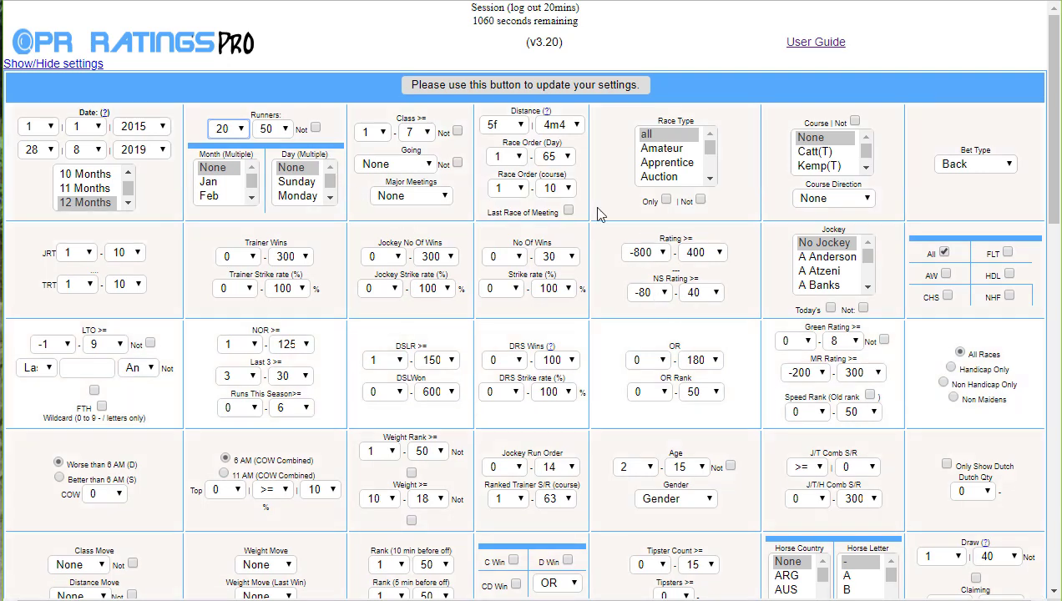
{"action": "left_click", "coordinate": [531, 84]}
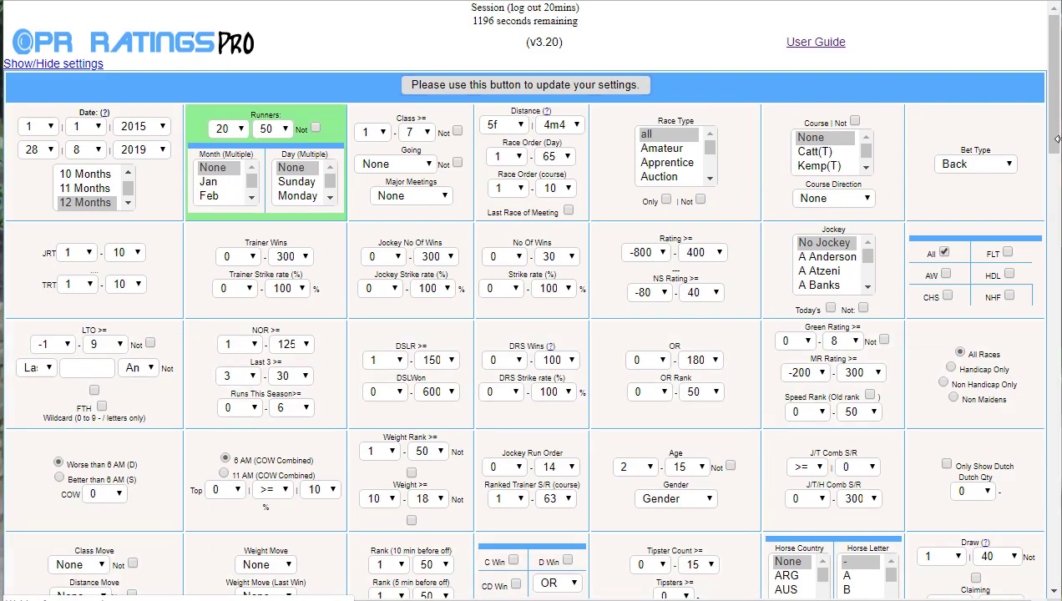
Review the results statistics and graph for 20 or more runners, and show their month by month results.
{"action": "left_click_drag", "start_coordinate": [1054, 132], "coordinate": [1056, 384]}
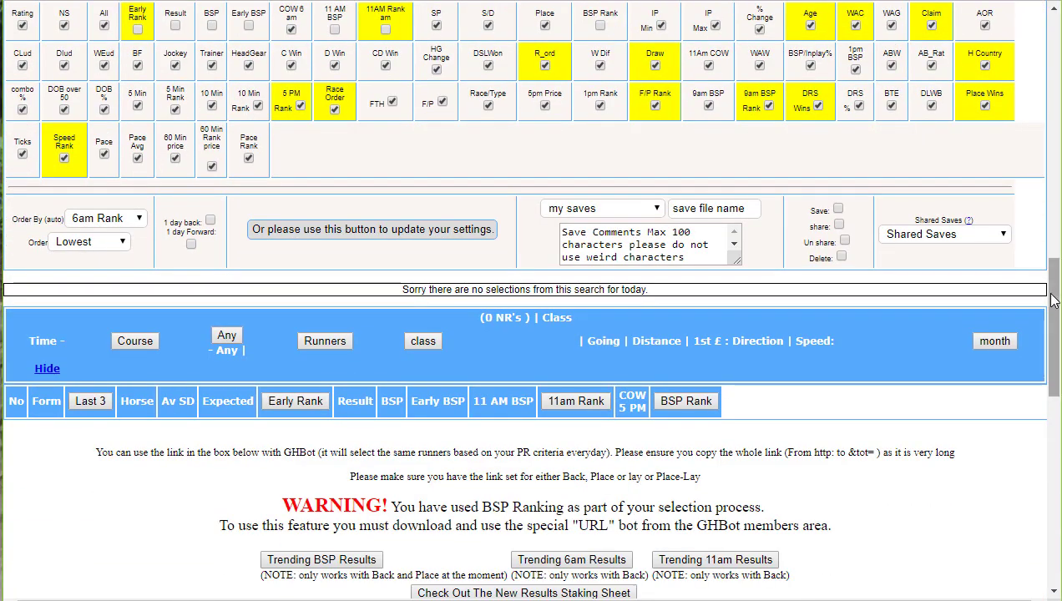
{"action": "scroll", "coordinate": [1056, 359], "scroll_direction": "down", "scroll_amount": 4}
{"action": "left_click_drag", "start_coordinate": [1057, 359], "coordinate": [1056, 447]}
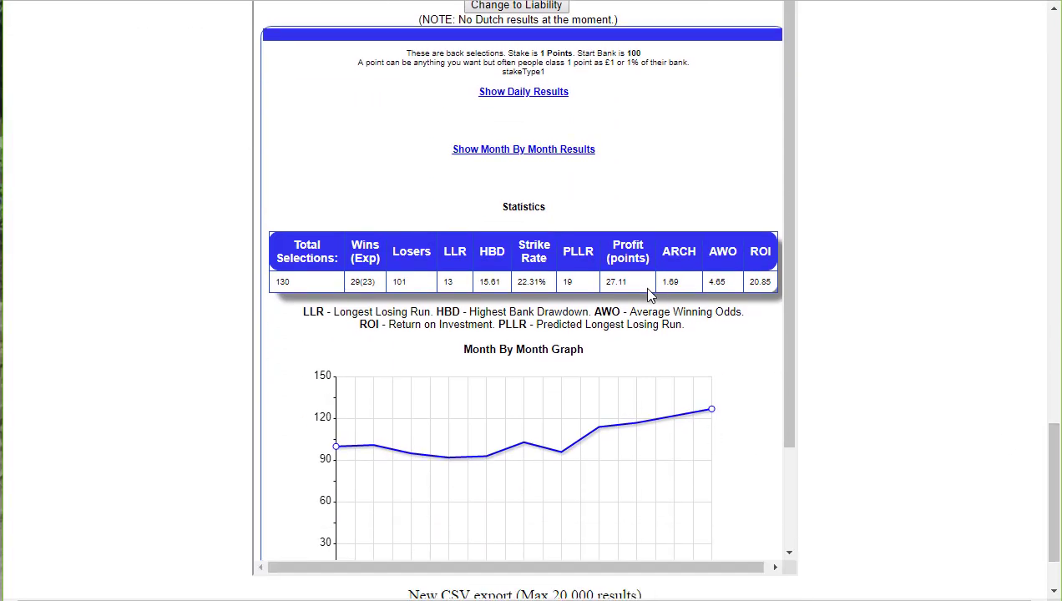
{"action": "left_click", "coordinate": [541, 158]}
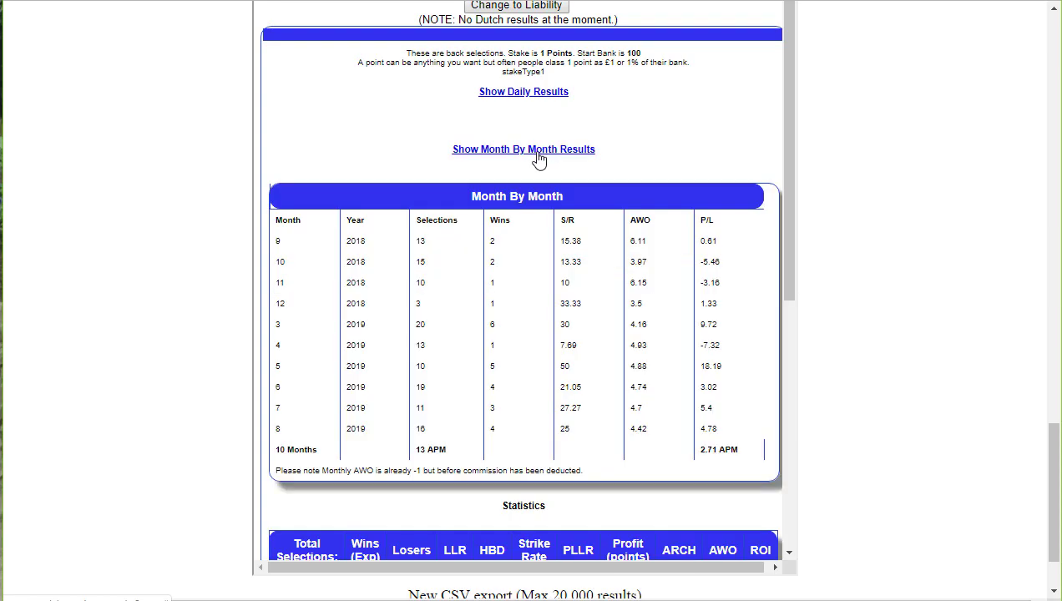
Open the Trending BSP Results for 20 or more runners and examine the monthly table, strike rate, winning price and month by month graphs.
{"action": "left_click_drag", "start_coordinate": [1056, 532], "coordinate": [1044, 379]}
{"action": "scroll", "coordinate": [1042, 376], "scroll_direction": "up", "scroll_amount": 2}
{"action": "scroll", "coordinate": [1035, 378], "scroll_direction": "down", "scroll_amount": 1}
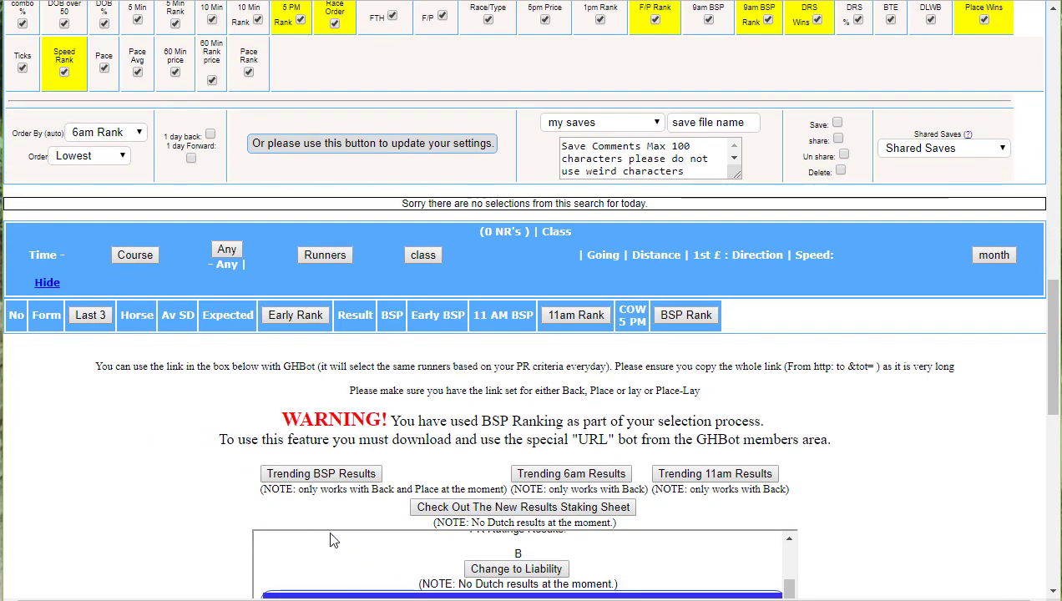
{"action": "left_click", "coordinate": [328, 480]}
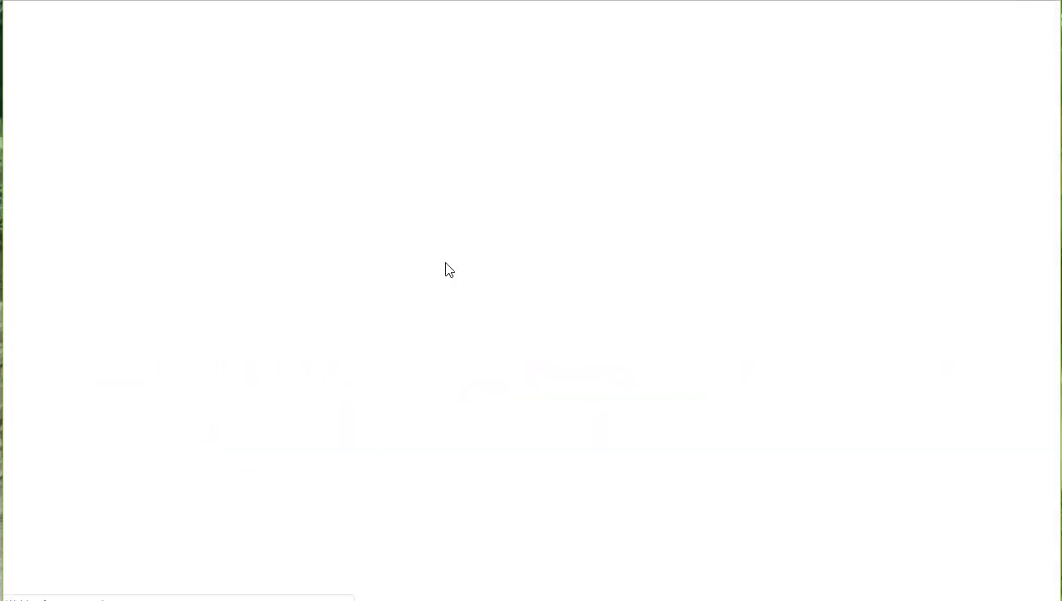
{"action": "scroll", "coordinate": [1036, 277], "scroll_direction": "down", "scroll_amount": 10}
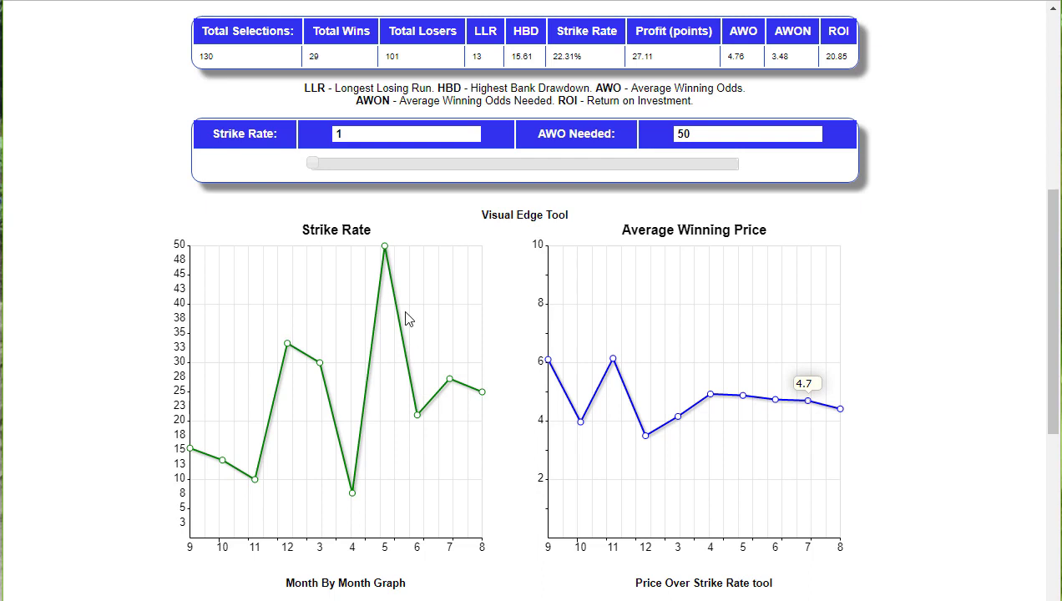
{"action": "left_click_drag", "start_coordinate": [1054, 392], "coordinate": [1042, 530]}
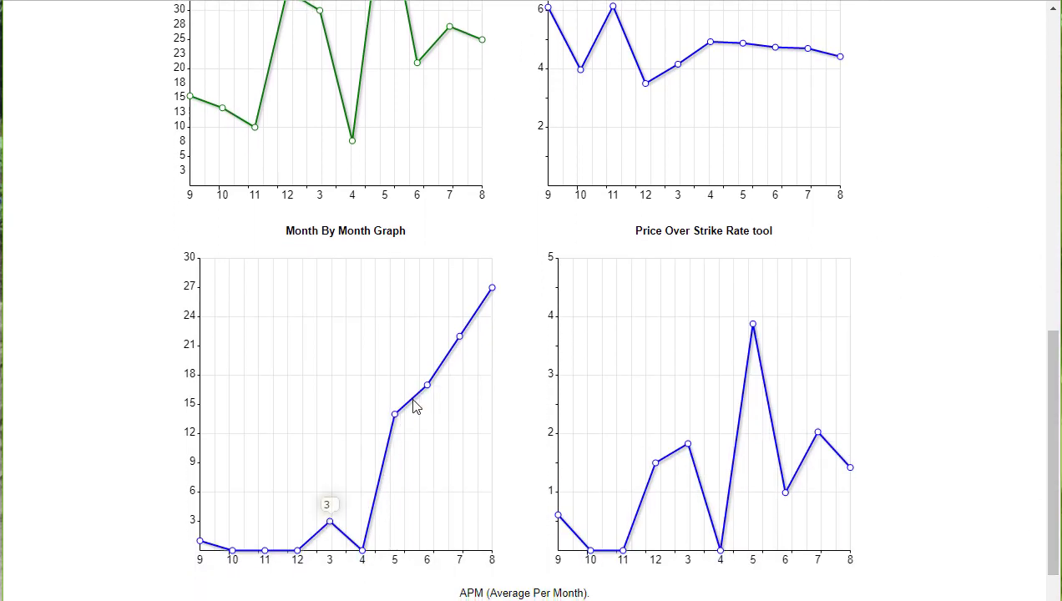
{"action": "left_click_drag", "start_coordinate": [1053, 369], "coordinate": [1054, 113]}
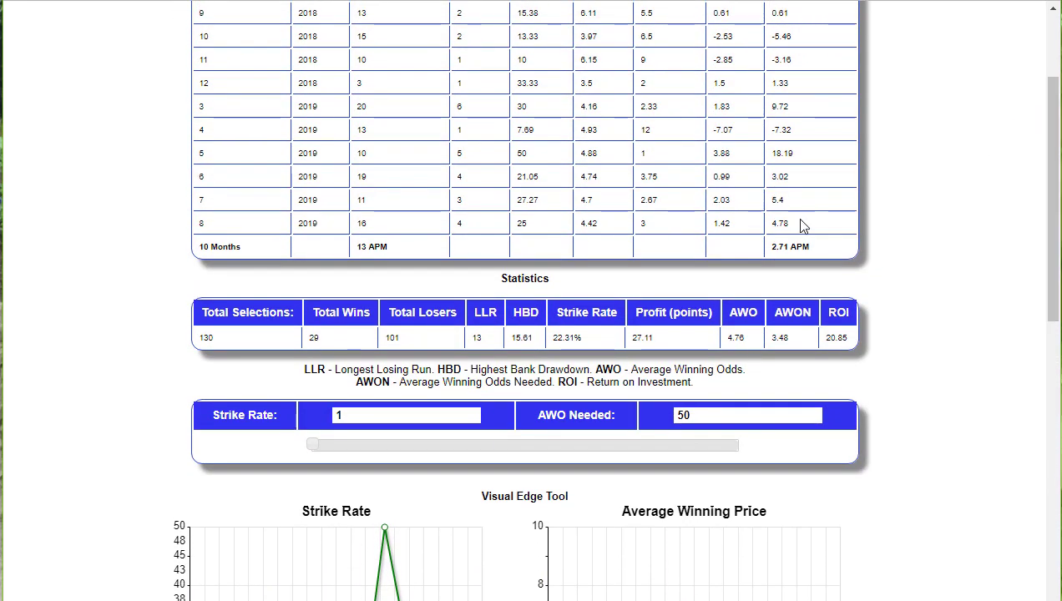
{"action": "left_click_drag", "start_coordinate": [1041, 238], "coordinate": [1050, 407]}
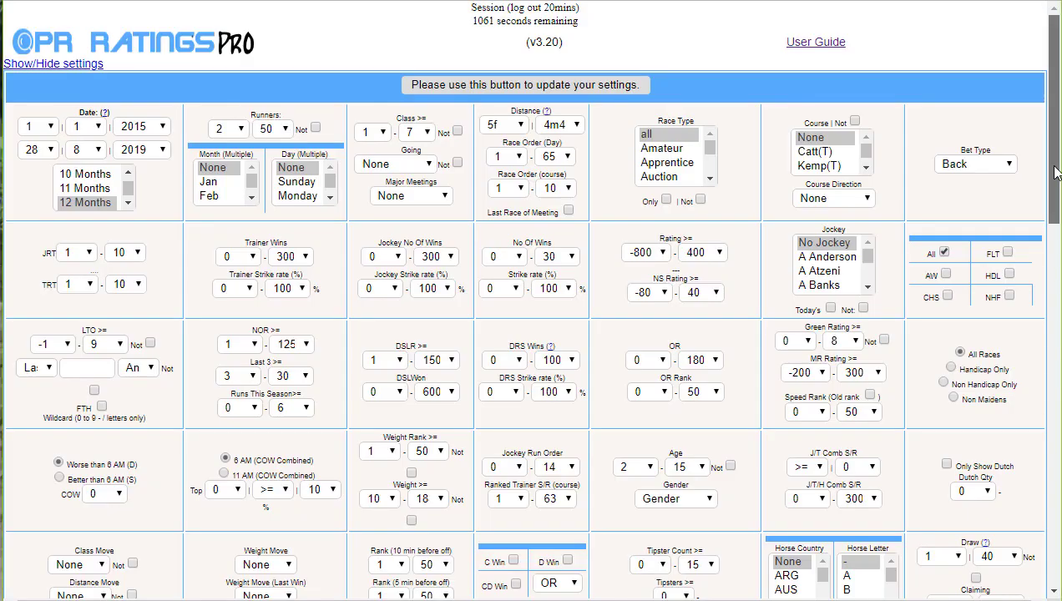
With the runners range at 2 to 50, display the Weight Rank column in the results and open its quick analysis.
{"action": "left_click_drag", "start_coordinate": [1054, 172], "coordinate": [1048, 454]}
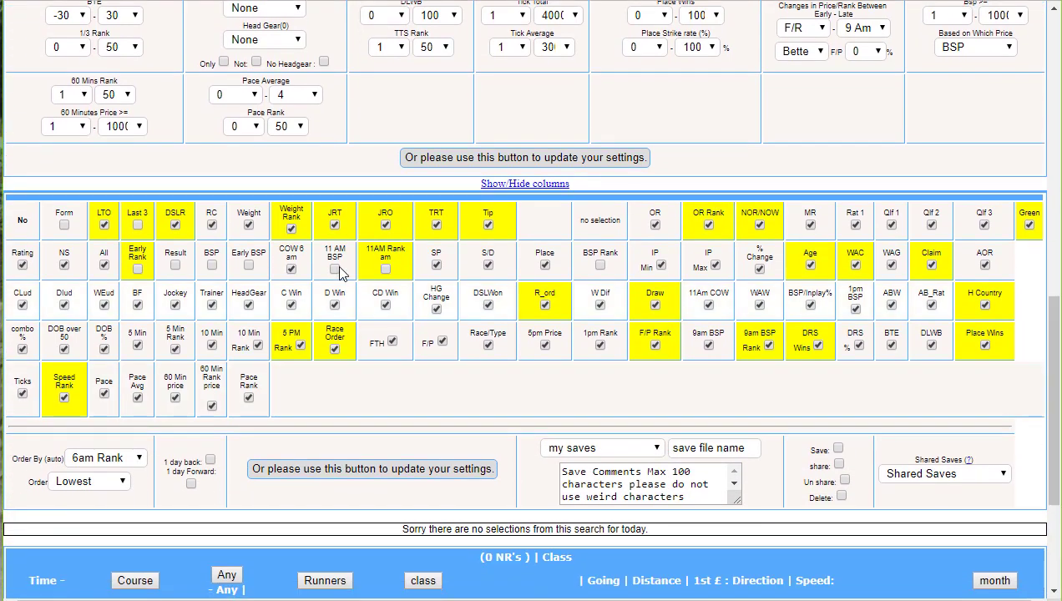
{"action": "left_click", "coordinate": [503, 184]}
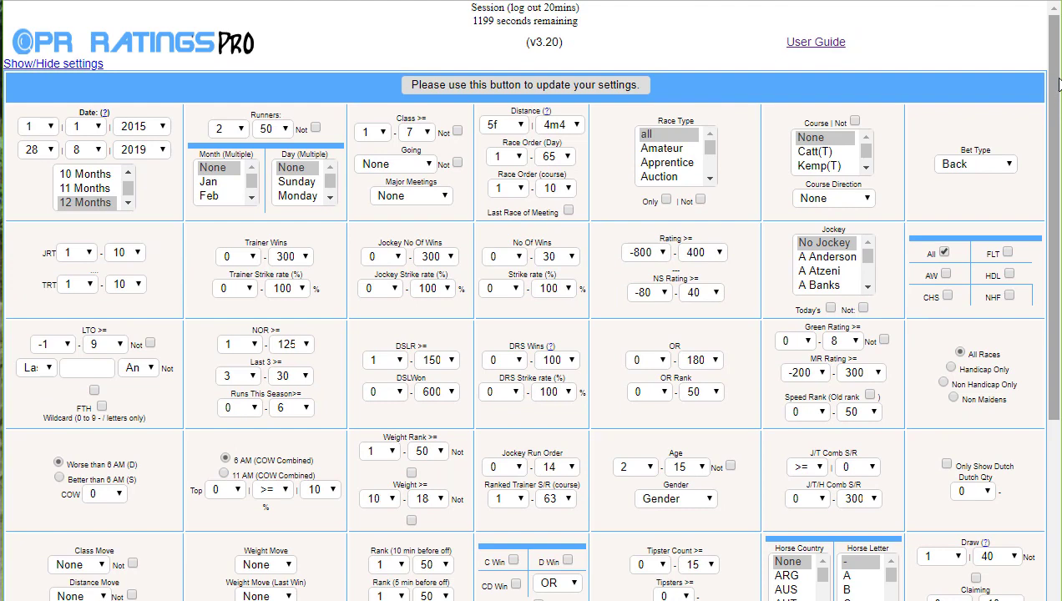
{"action": "left_click_drag", "start_coordinate": [1050, 224], "coordinate": [1054, 417]}
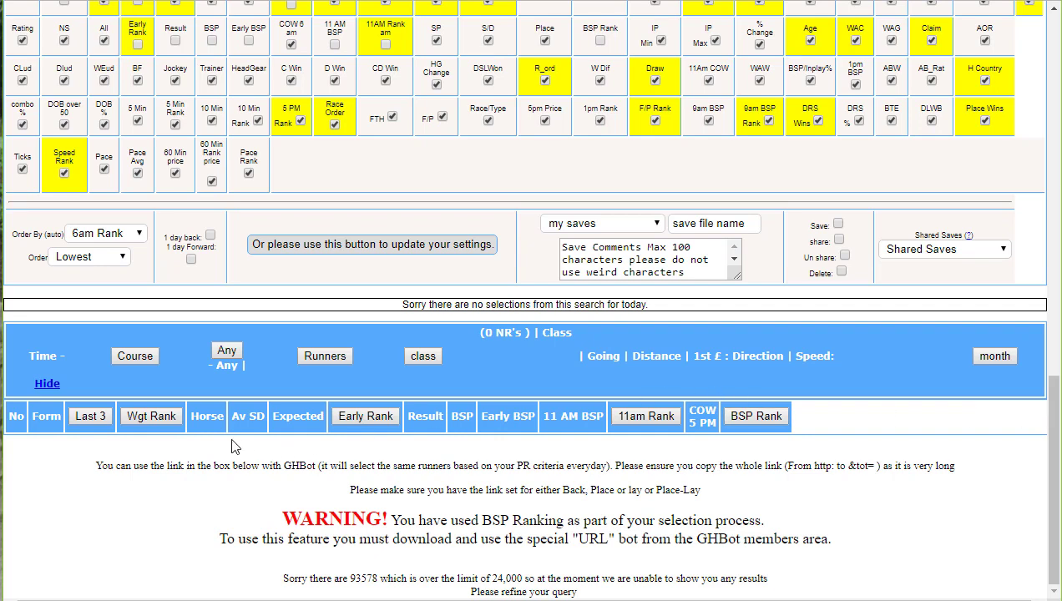
{"action": "left_click", "coordinate": [151, 416]}
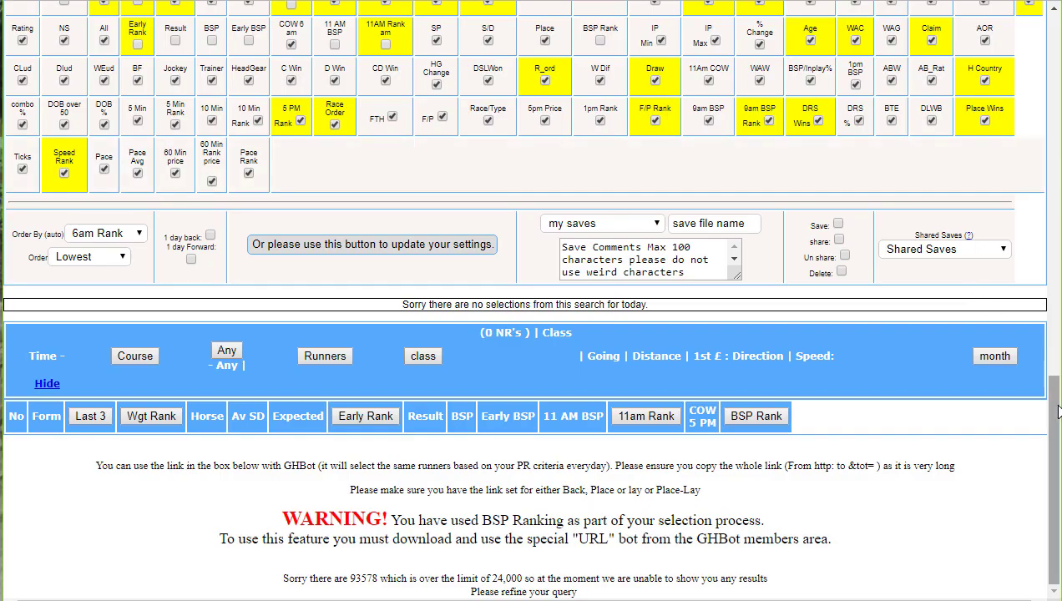
Set the weight rank range to 3 to 3 and update the settings.
{"action": "scroll", "coordinate": [1057, 286], "scroll_direction": "up", "scroll_amount": 4}
{"action": "left_click_drag", "start_coordinate": [1055, 286], "coordinate": [1055, 117]}
{"action": "left_click", "coordinate": [391, 263]}
{"action": "left_click", "coordinate": [392, 304]}
{"action": "left_click", "coordinate": [430, 262]}
{"action": "left_click_drag", "start_coordinate": [441, 444], "coordinate": [446, 291]}
{"action": "left_click", "coordinate": [422, 307]}
{"action": "left_click_drag", "start_coordinate": [1052, 276], "coordinate": [1049, 419]}
{"action": "left_click", "coordinate": [570, 375]}
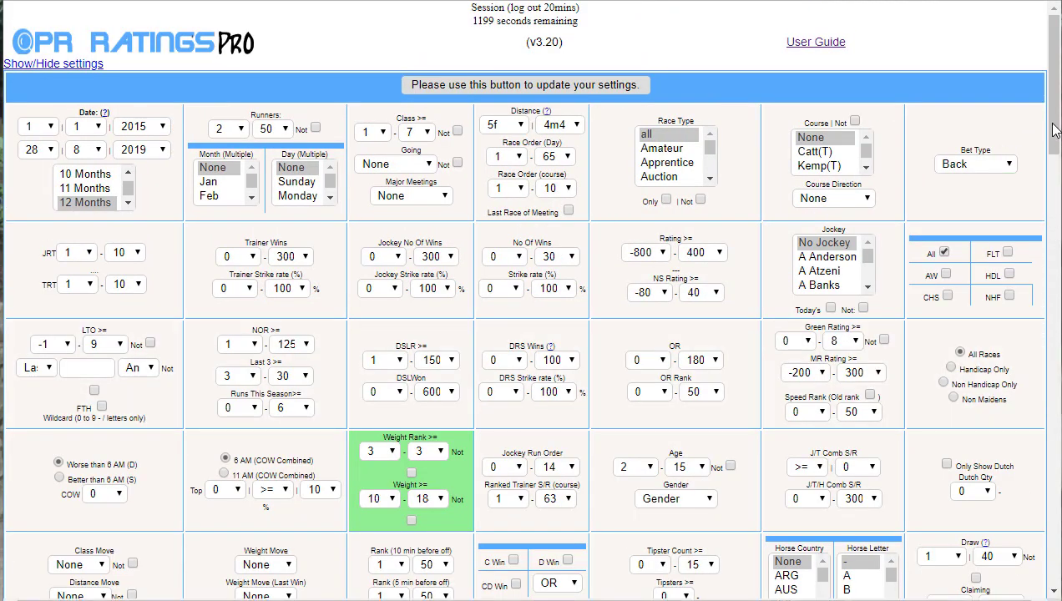
Review the results statistics and graph for weight rank 3, and show their month by month results.
{"action": "scroll", "coordinate": [1055, 130], "scroll_direction": "down", "scroll_amount": 2}
{"action": "left_click_drag", "start_coordinate": [1054, 130], "coordinate": [1038, 561]}
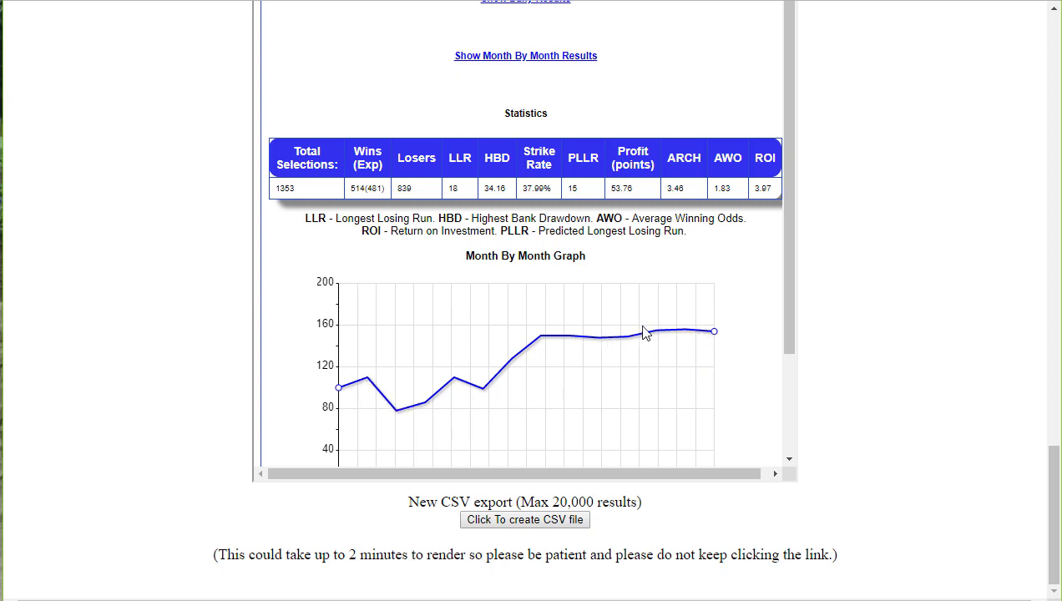
{"action": "left_click", "coordinate": [536, 58]}
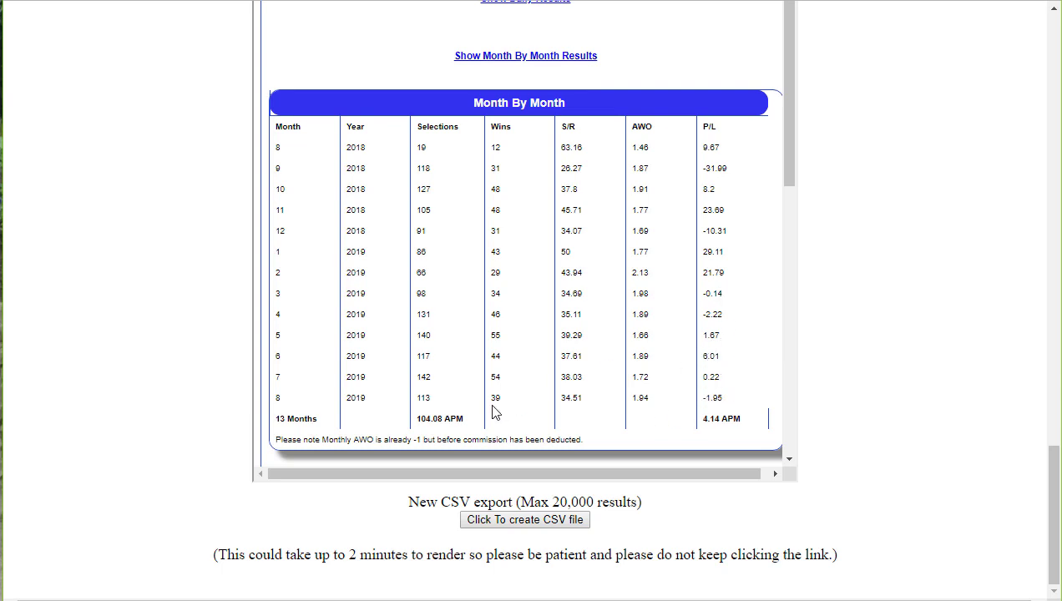
Open the Trending BSP Results for weight rank 3 and examine the monthly table, strike rate, winning price and month by month graphs.
{"action": "left_click_drag", "start_coordinate": [1055, 466], "coordinate": [1029, 360]}
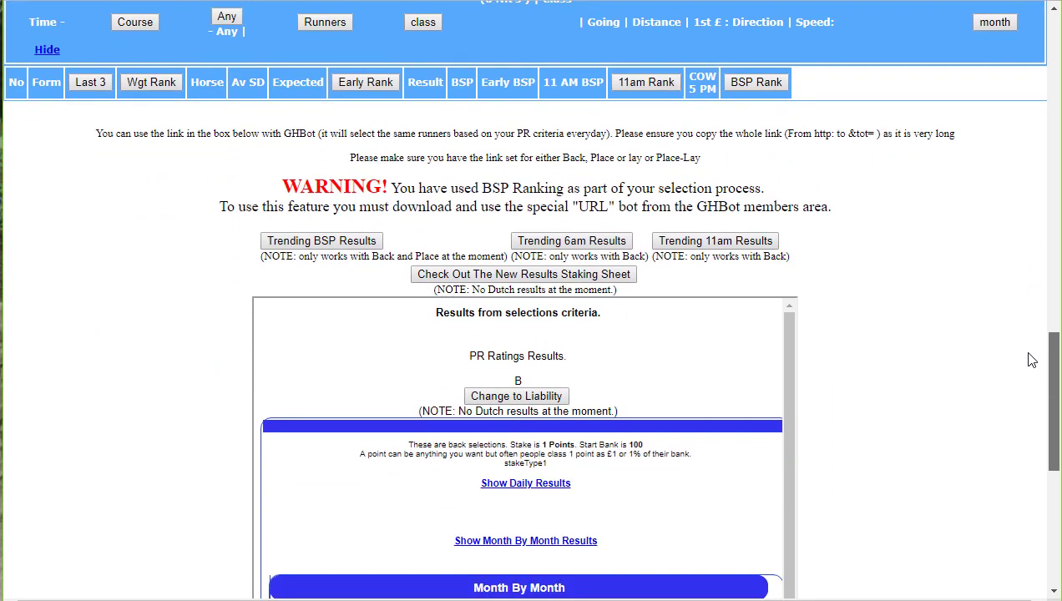
{"action": "left_click", "coordinate": [338, 242]}
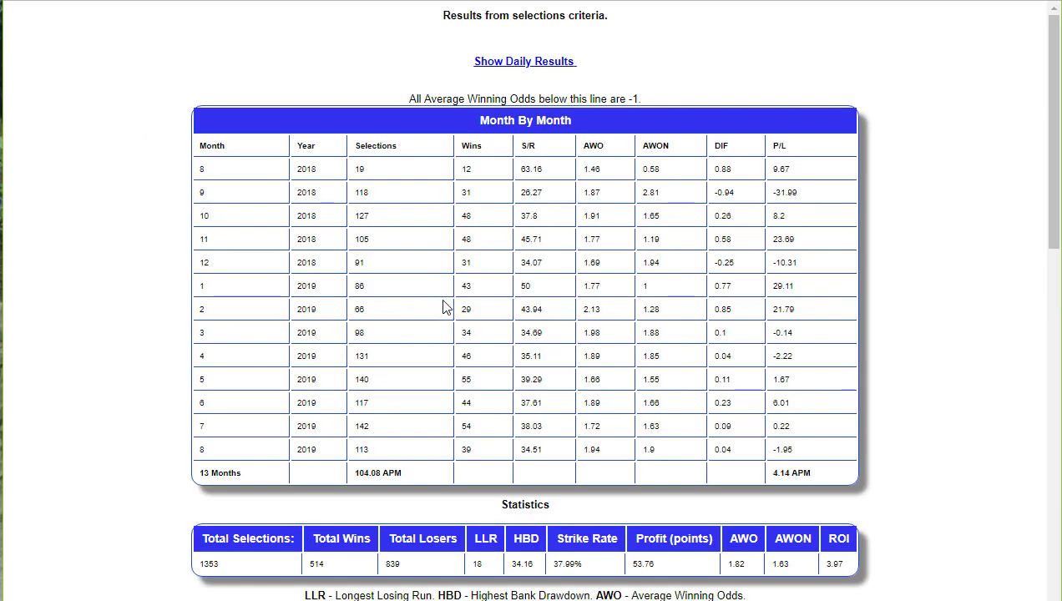
{"action": "scroll", "coordinate": [1056, 227], "scroll_direction": "down", "scroll_amount": 7}
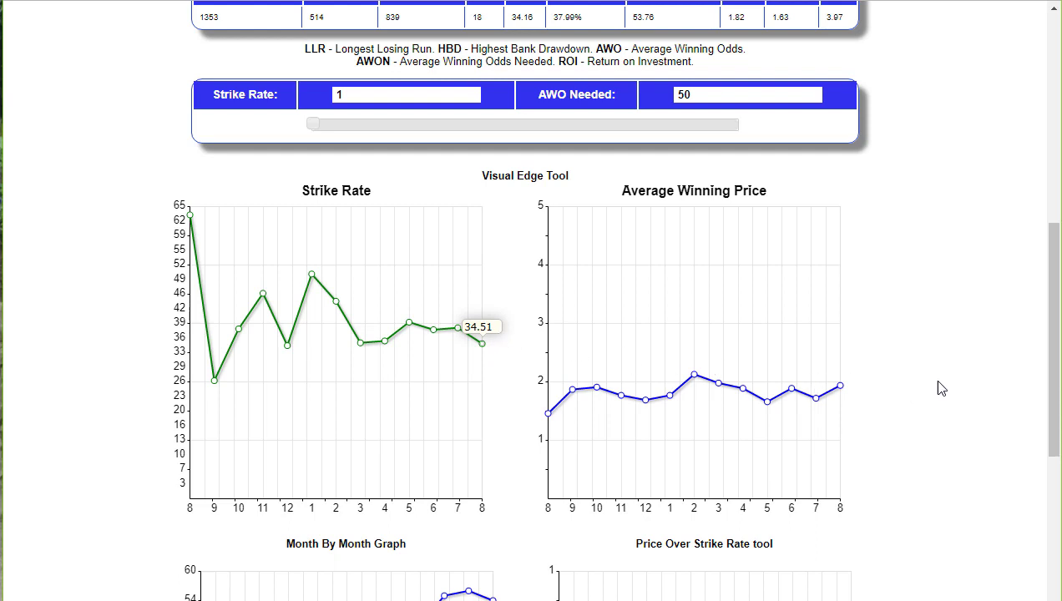
{"action": "left_click_drag", "start_coordinate": [1055, 367], "coordinate": [1047, 476]}
{"action": "left_click_drag", "start_coordinate": [718, 505], "coordinate": [251, 541]}
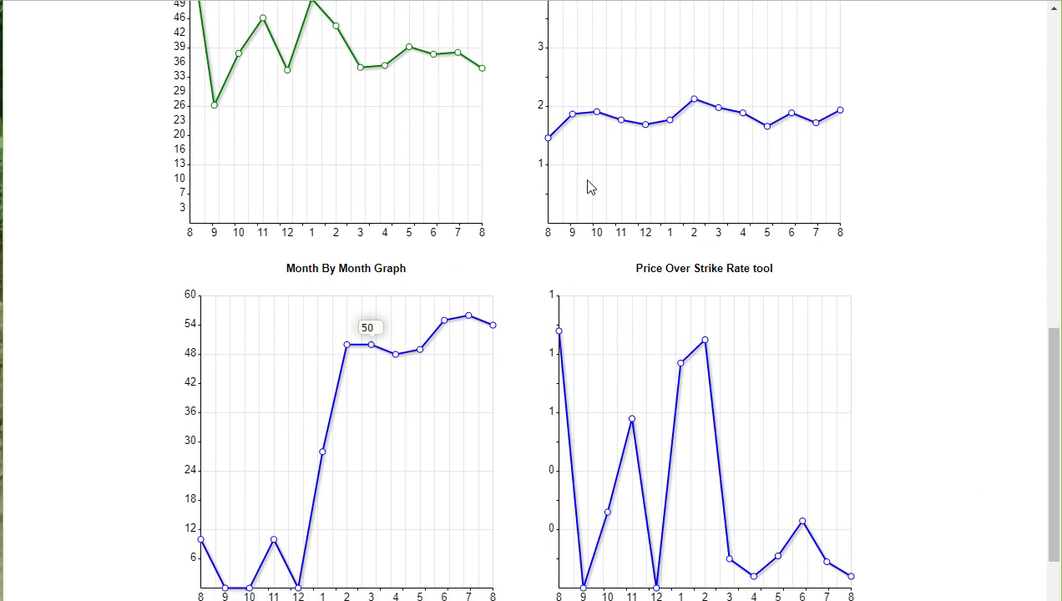
{"action": "scroll", "coordinate": [1033, 400], "scroll_direction": "up", "scroll_amount": 3}
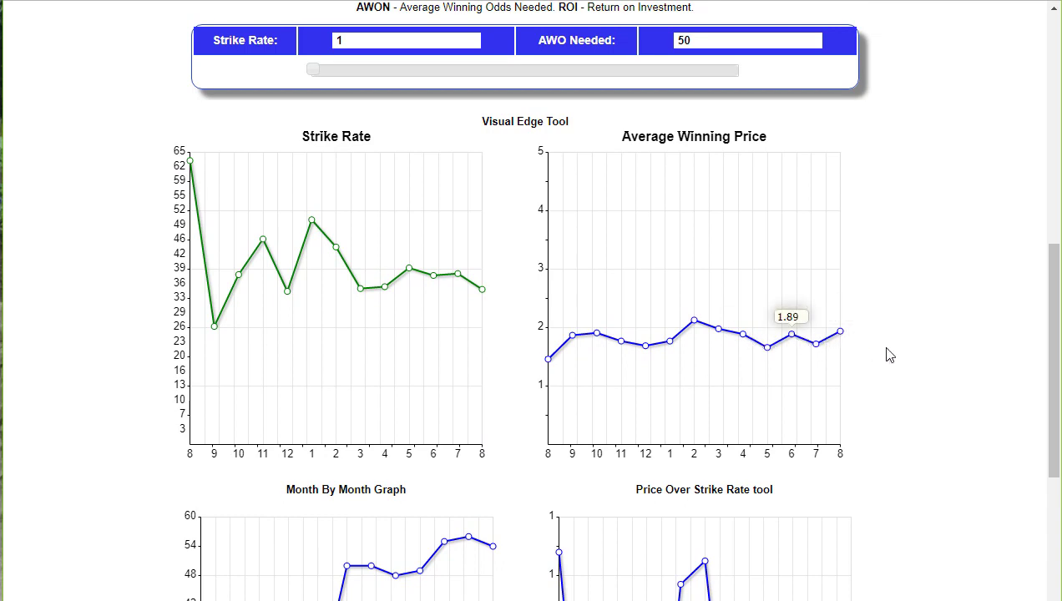
{"action": "scroll", "coordinate": [1054, 332], "scroll_direction": "up", "scroll_amount": 2}
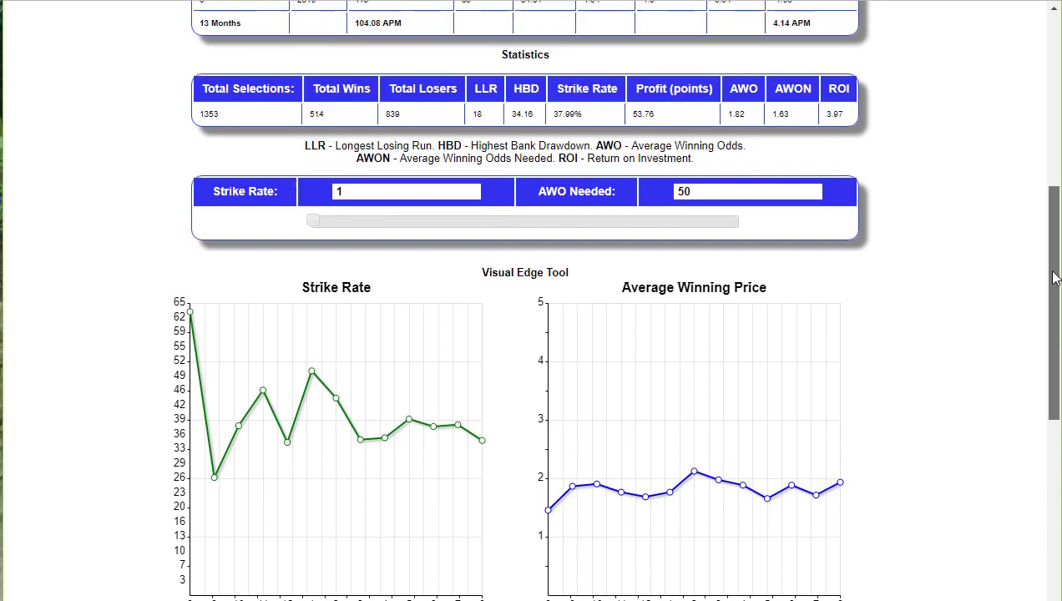
{"action": "scroll", "coordinate": [1054, 260], "scroll_direction": "up", "scroll_amount": 5}
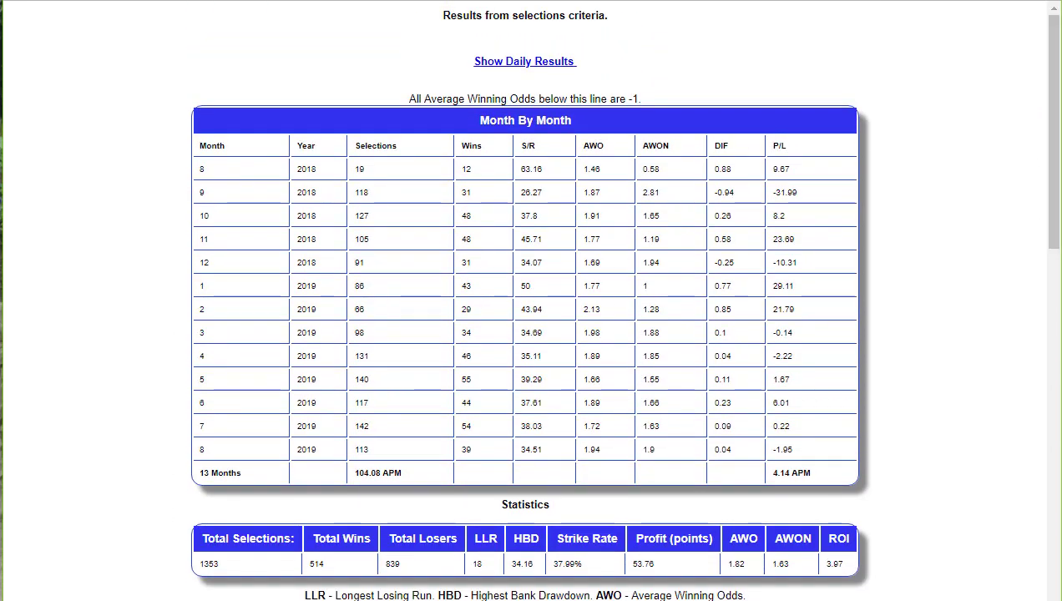
{"action": "scroll", "coordinate": [531, 300], "scroll_direction": "up", "scroll_amount": 5}
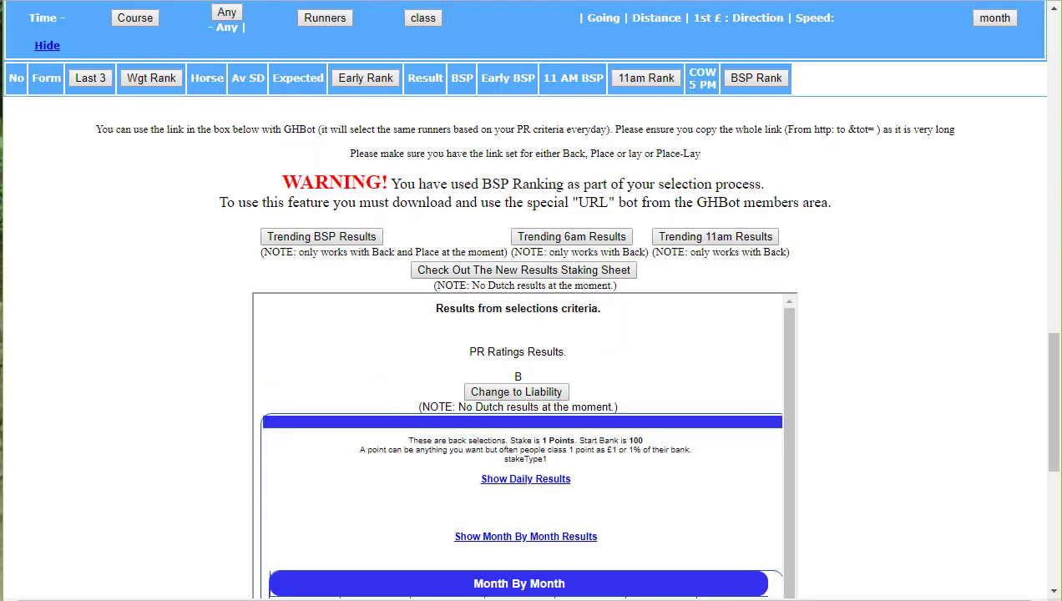
Open the Trending 11am Results for weight rank 3 and review the month by month table and statistics.
{"action": "scroll", "coordinate": [1049, 384], "scroll_direction": "up", "scroll_amount": 2}
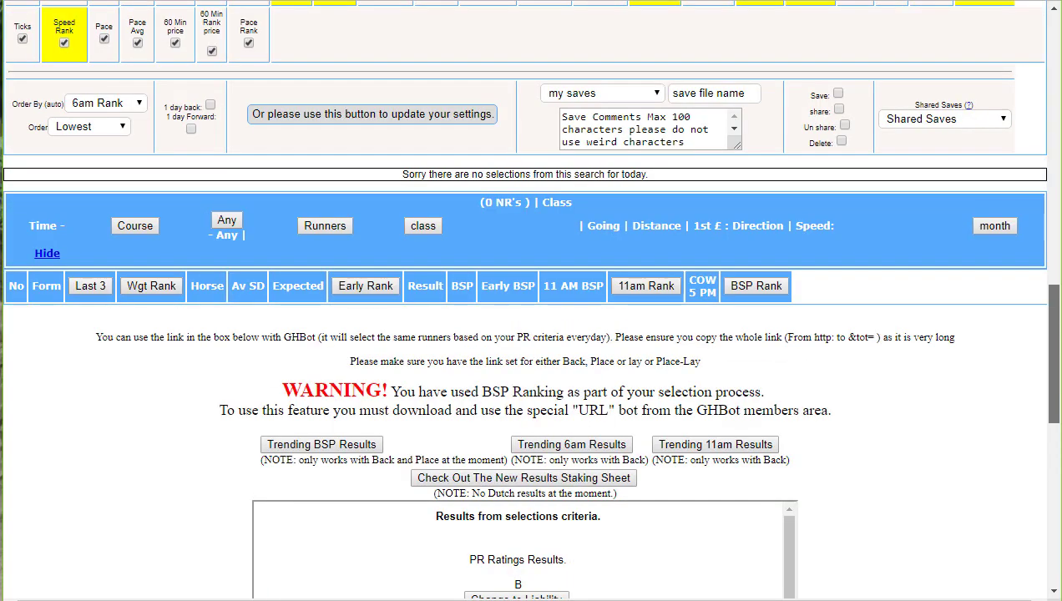
{"action": "scroll", "coordinate": [531, 300], "scroll_direction": "up", "scroll_amount": 4}
{"action": "scroll", "coordinate": [531, 301], "scroll_direction": "down", "scroll_amount": 6}
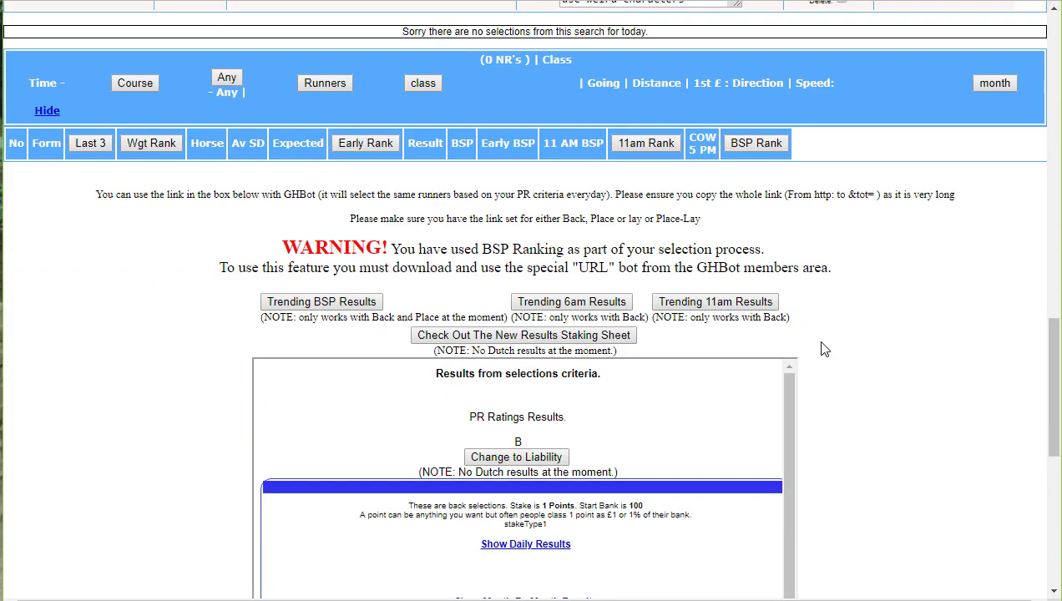
{"action": "left_click", "coordinate": [716, 304]}
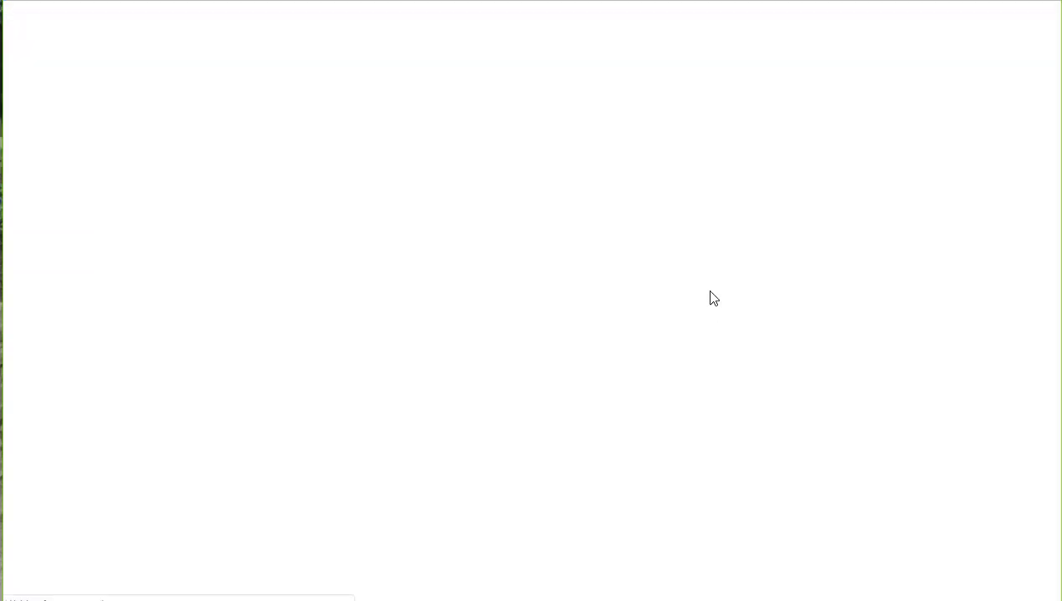
{"action": "left_click_drag", "start_coordinate": [1052, 201], "coordinate": [1036, 219]}
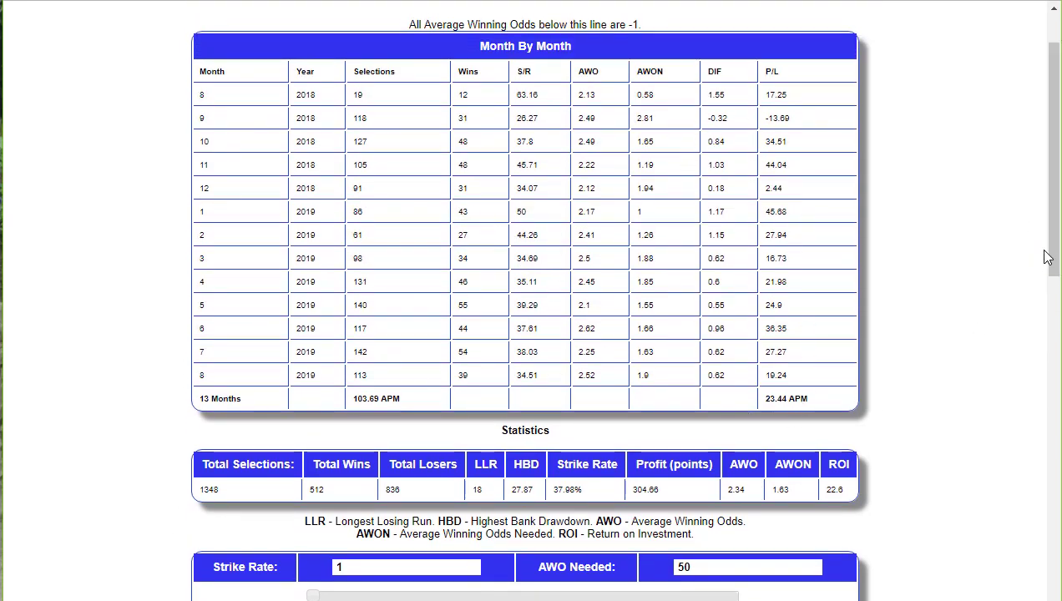
{"action": "left_click_drag", "start_coordinate": [1048, 244], "coordinate": [1057, 322]}
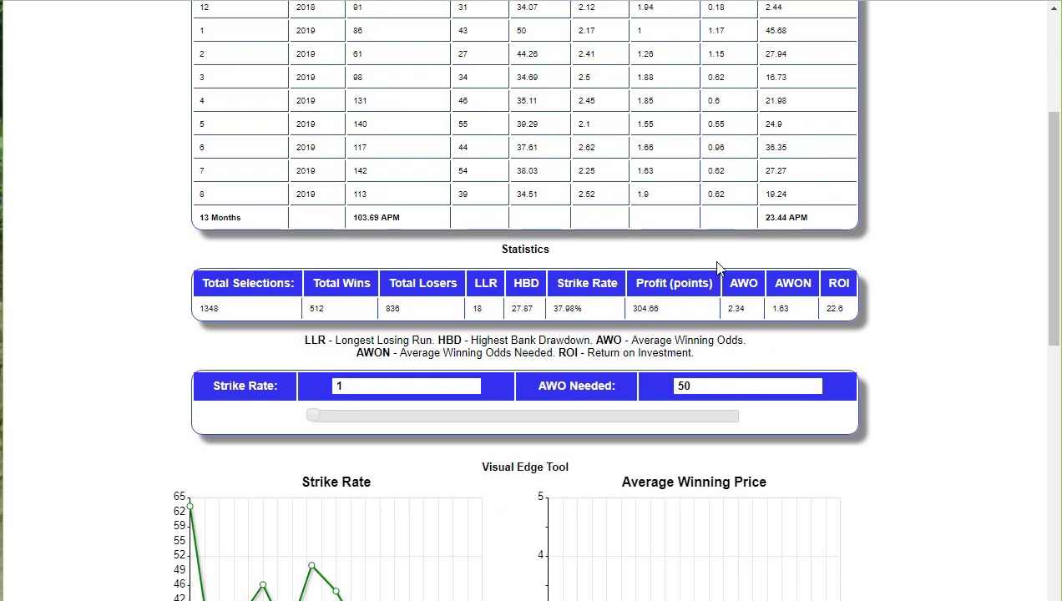
Examine the Visual Edge and month by month graphs of the Trending 11am Results for weight rank 3, and recheck the monthly table.
{"action": "left_click_drag", "start_coordinate": [1053, 285], "coordinate": [452, 519]}
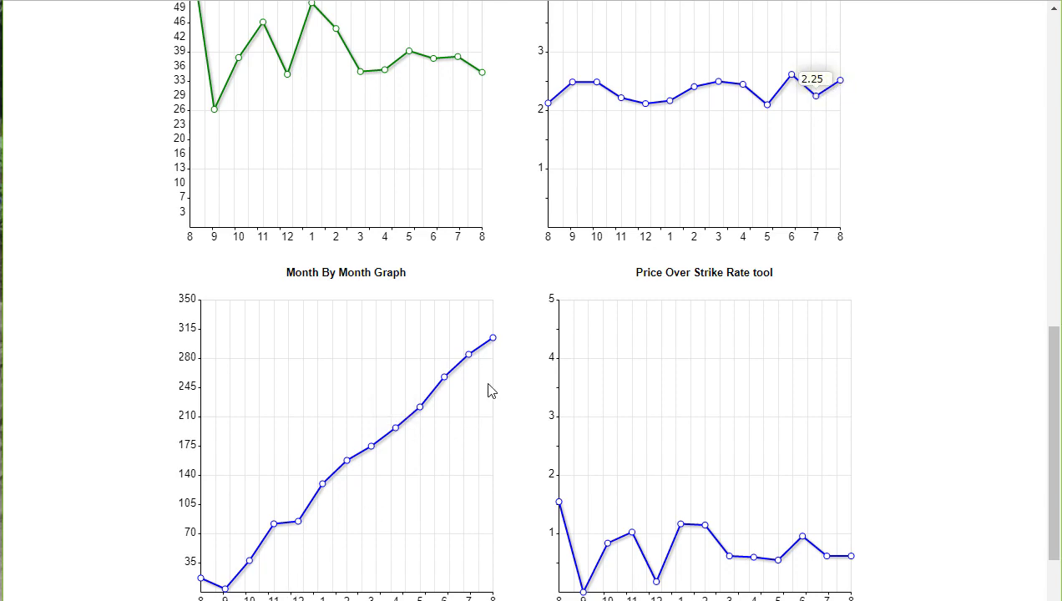
{"action": "left_click_drag", "start_coordinate": [1053, 450], "coordinate": [1053, 162]}
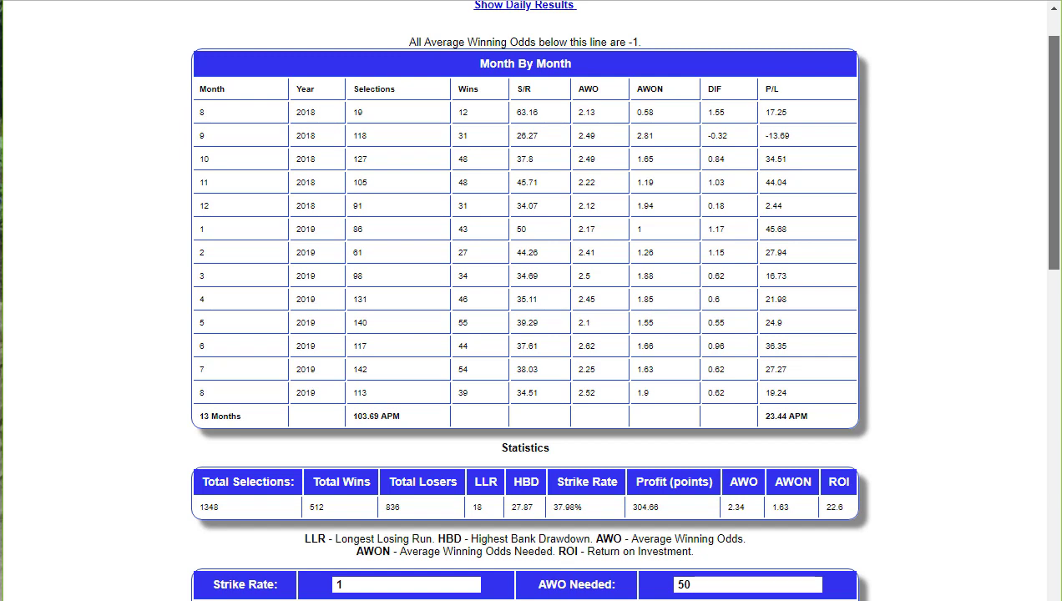
{"action": "scroll", "coordinate": [808, 349], "scroll_direction": "down", "scroll_amount": 1}
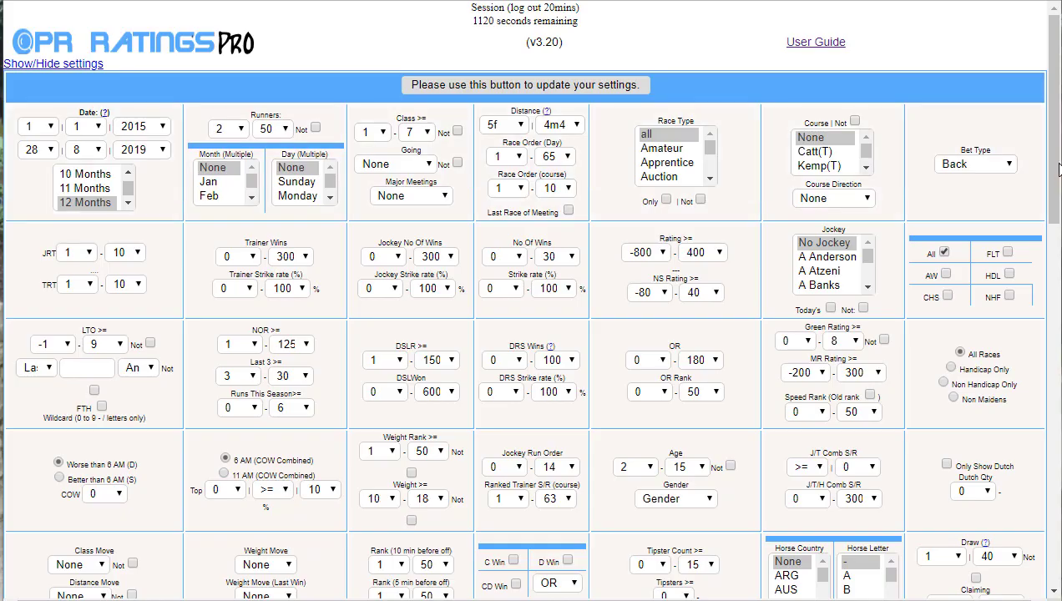
{"action": "scroll", "coordinate": [1050, 156], "scroll_direction": "down", "scroll_amount": 1}
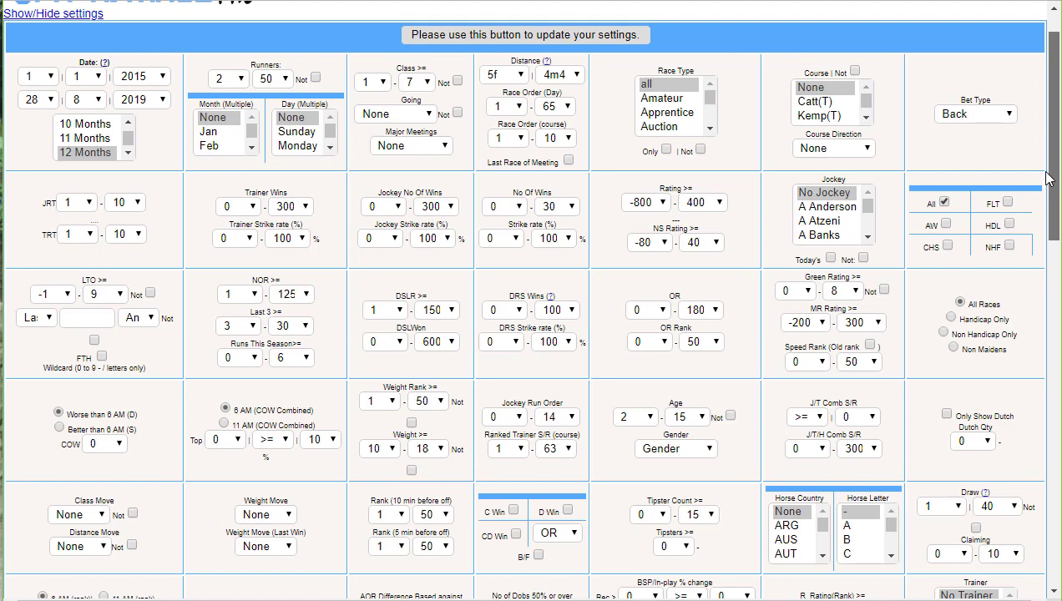
{"action": "scroll", "coordinate": [1049, 177], "scroll_direction": "down", "scroll_amount": 1}
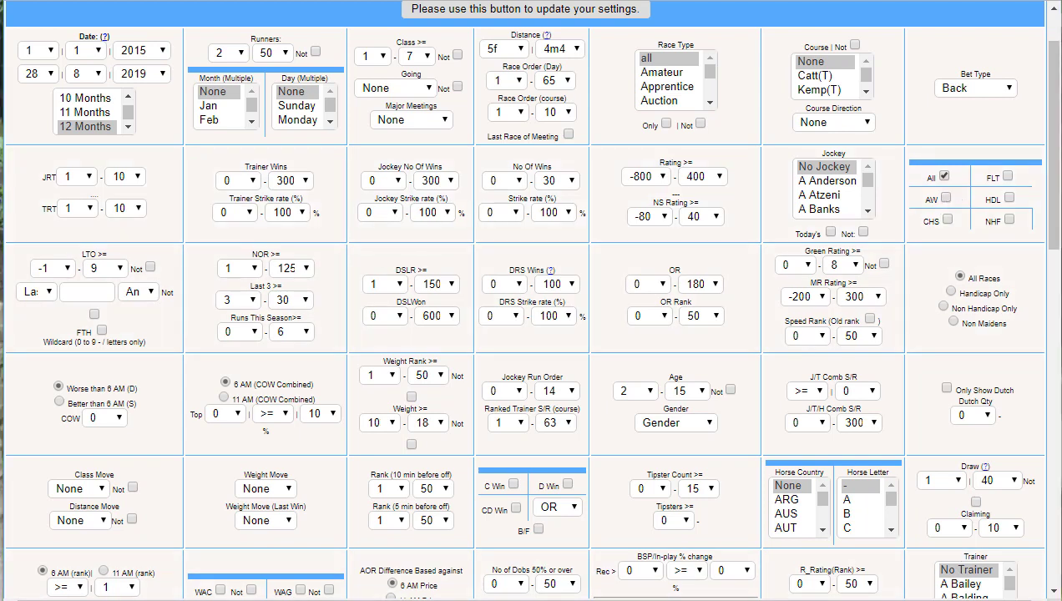
{"action": "mouse_move", "coordinate": [900, 159]}
{"action": "left_mouse_down"}
{"action": "mouse_move", "coordinate": [1020, 158]}
{"action": "mouse_move", "coordinate": [1044, 259]}
{"action": "mouse_move", "coordinate": [907, 249]}
{"action": "mouse_move", "coordinate": [902, 160]}
{"action": "left_mouse_up"}
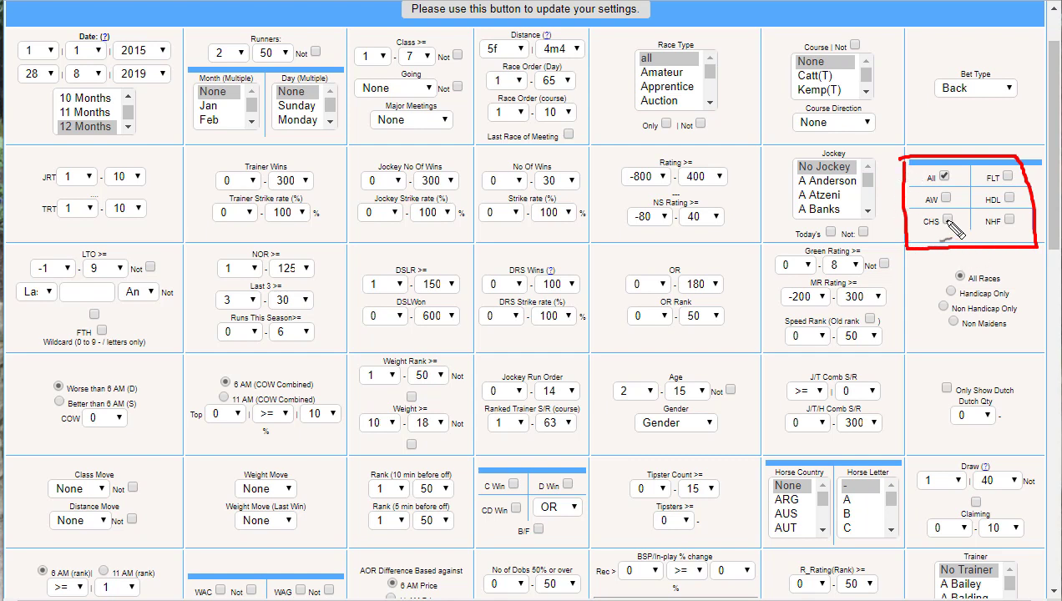
{"action": "left_click_drag", "start_coordinate": [990, 236], "coordinate": [1002, 232]}
{"action": "key", "text": "ctrl+z"}
{"action": "left_click_drag", "start_coordinate": [922, 195], "coordinate": [956, 201]}
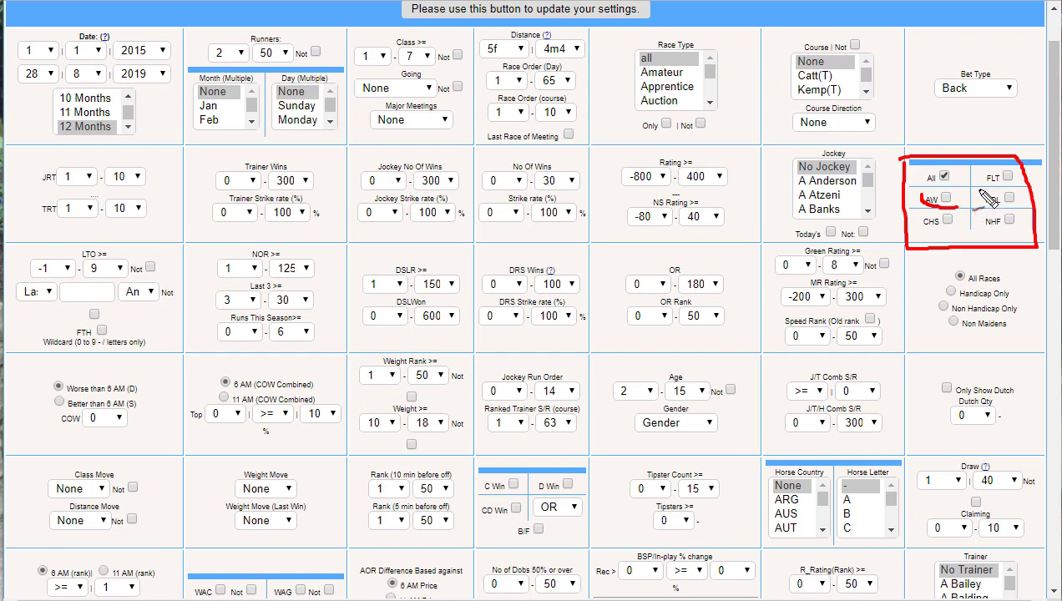
{"action": "left_click_drag", "start_coordinate": [976, 179], "coordinate": [1015, 175]}
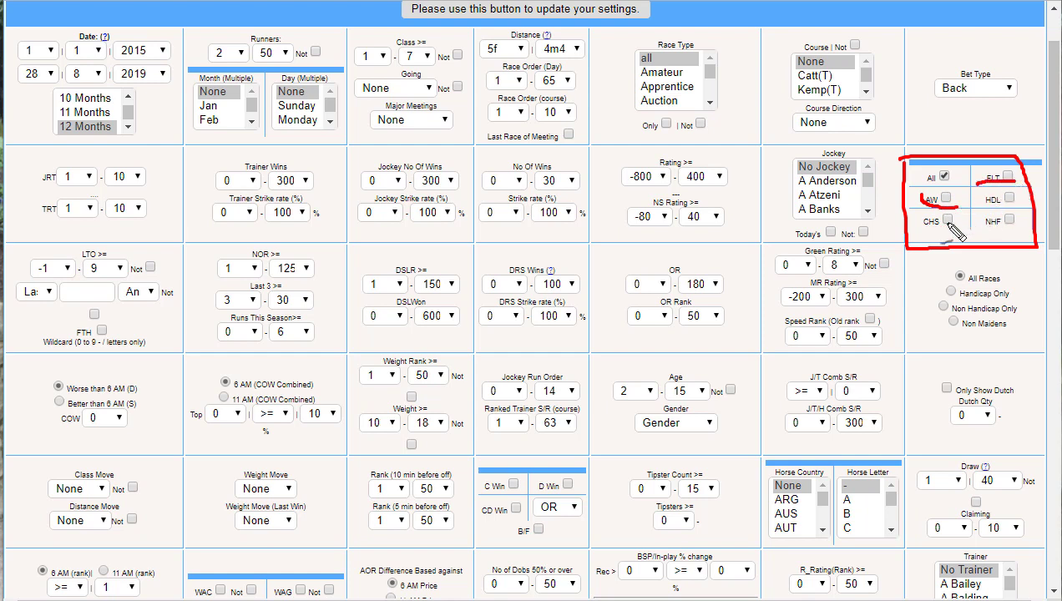
{"action": "left_click_drag", "start_coordinate": [924, 224], "coordinate": [955, 223]}
{"action": "key", "text": "Escape"}
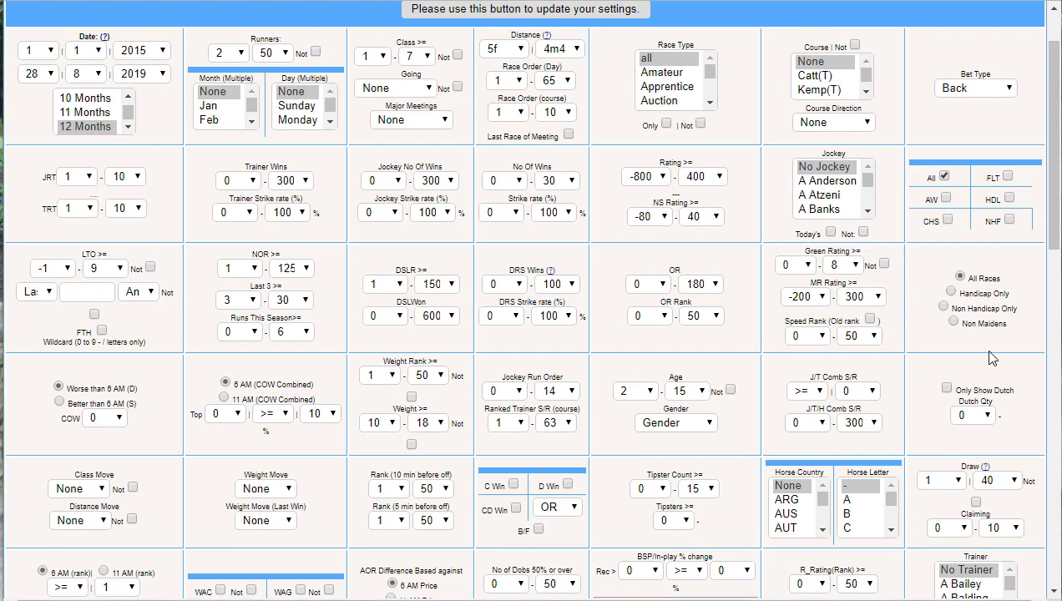
Restrict the race code filter from all races to AW only and update the settings.
{"action": "left_click", "coordinate": [944, 178]}
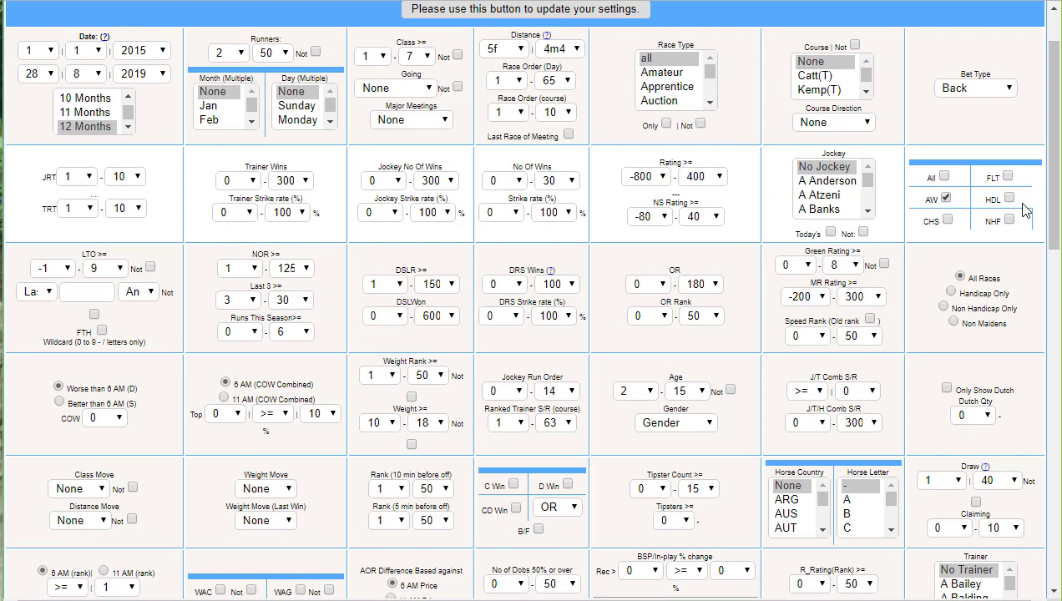
{"action": "left_click_drag", "start_coordinate": [1055, 221], "coordinate": [1055, 195]}
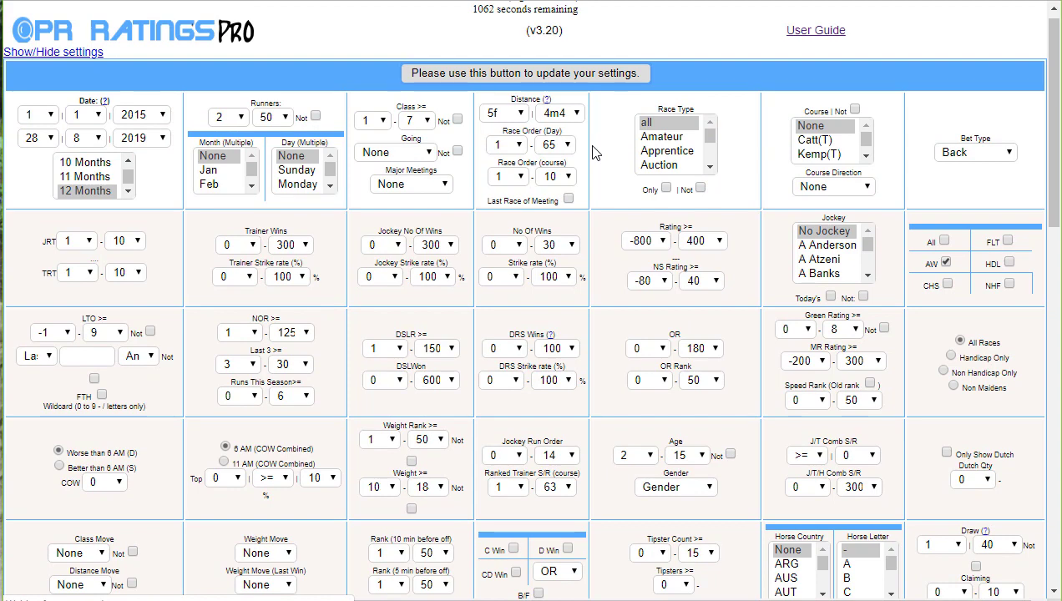
{"action": "key", "text": "F5"}
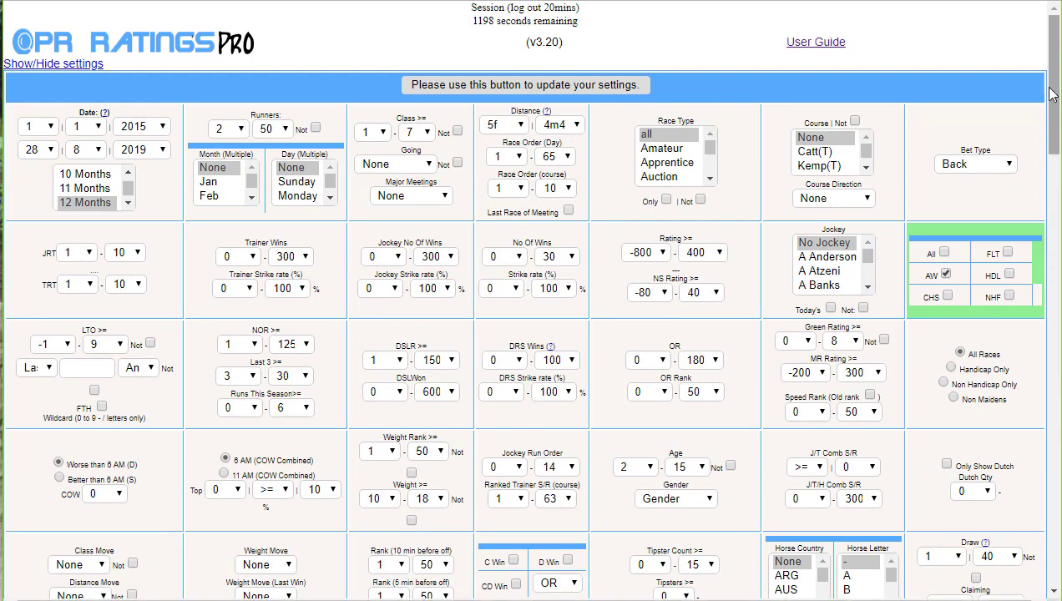
Open the draw breakdown for the AW selections and examine the selections, strike rate and profit for draw 5.
{"action": "scroll", "coordinate": [1053, 167], "scroll_direction": "down", "scroll_amount": 7}
{"action": "scroll", "coordinate": [1056, 215], "scroll_direction": "down", "scroll_amount": 3}
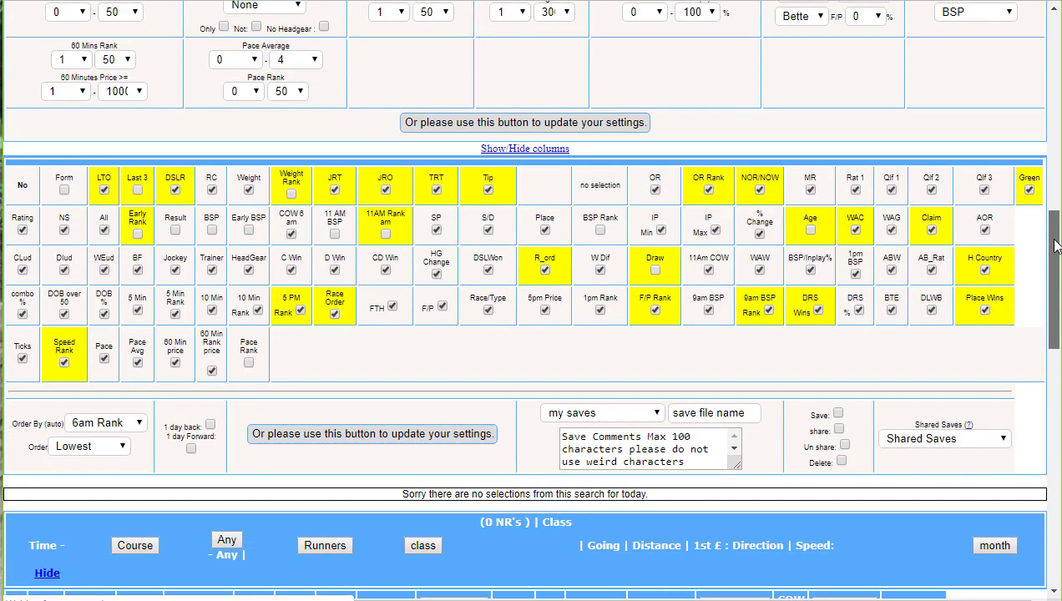
{"action": "scroll", "coordinate": [1056, 213], "scroll_direction": "up", "scroll_amount": 2}
{"action": "scroll", "coordinate": [1054, 211], "scroll_direction": "up", "scroll_amount": 5}
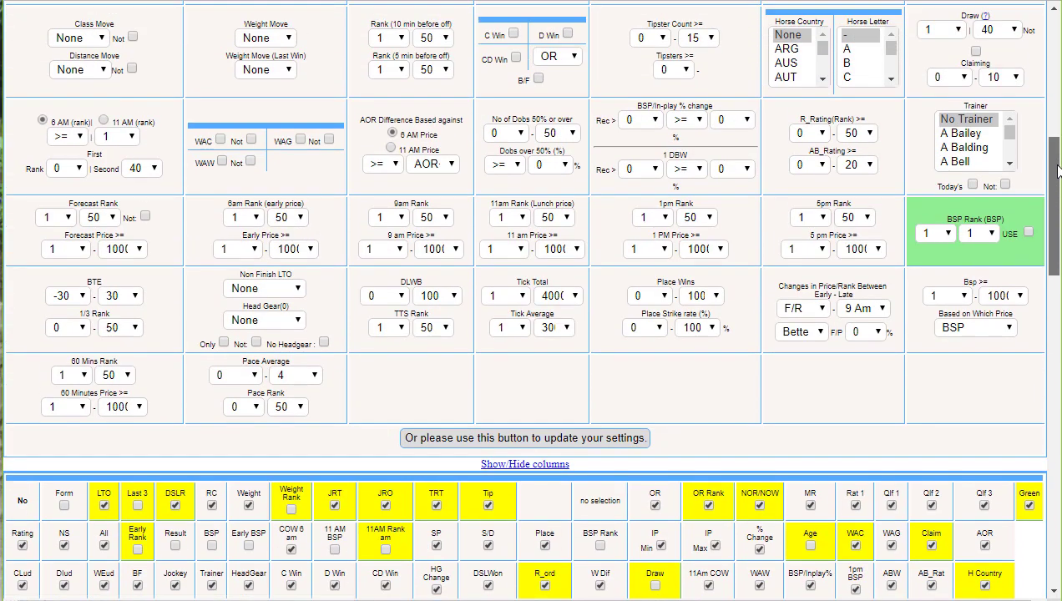
{"action": "scroll", "coordinate": [1057, 233], "scroll_direction": "down", "scroll_amount": 7}
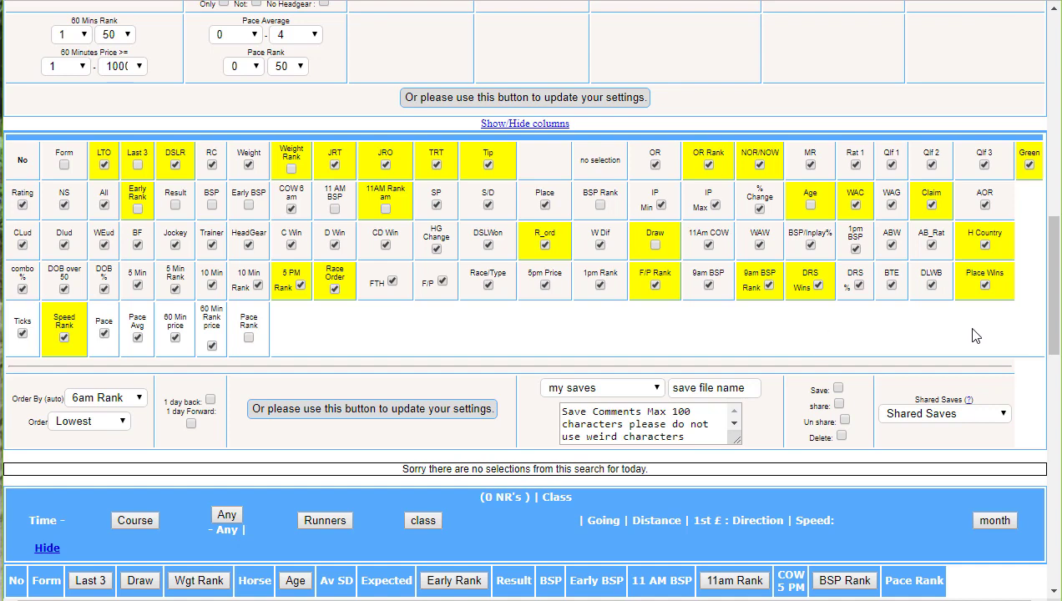
{"action": "mouse_move", "coordinate": [1054, 316]}
{"action": "left_mouse_down"}
{"action": "mouse_move", "coordinate": [1058, 286]}
{"action": "mouse_move", "coordinate": [1057, 318]}
{"action": "left_mouse_up"}
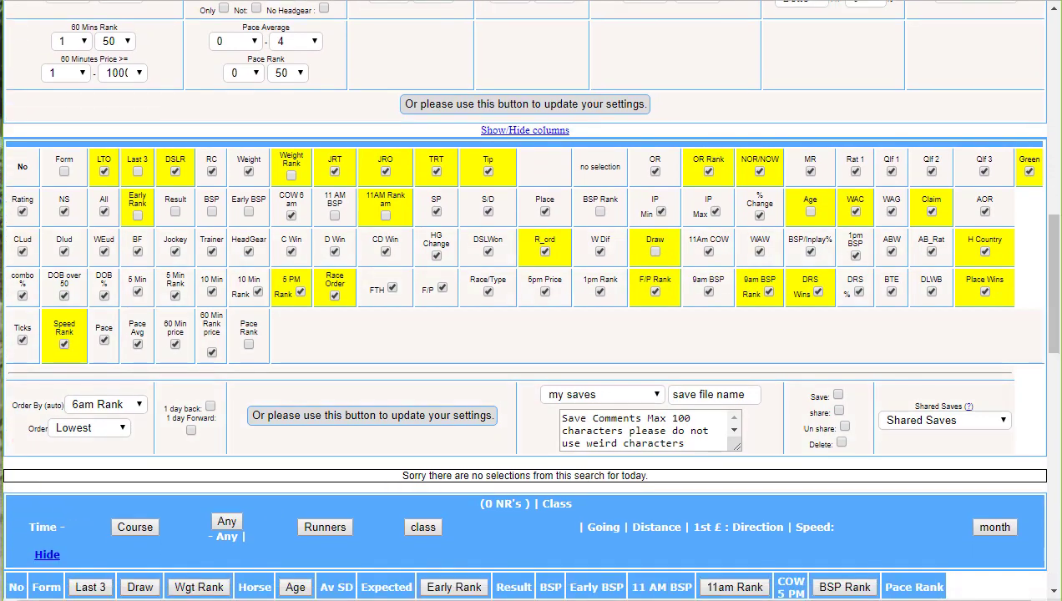
{"action": "left_click_drag", "start_coordinate": [1056, 294], "coordinate": [1057, 346]}
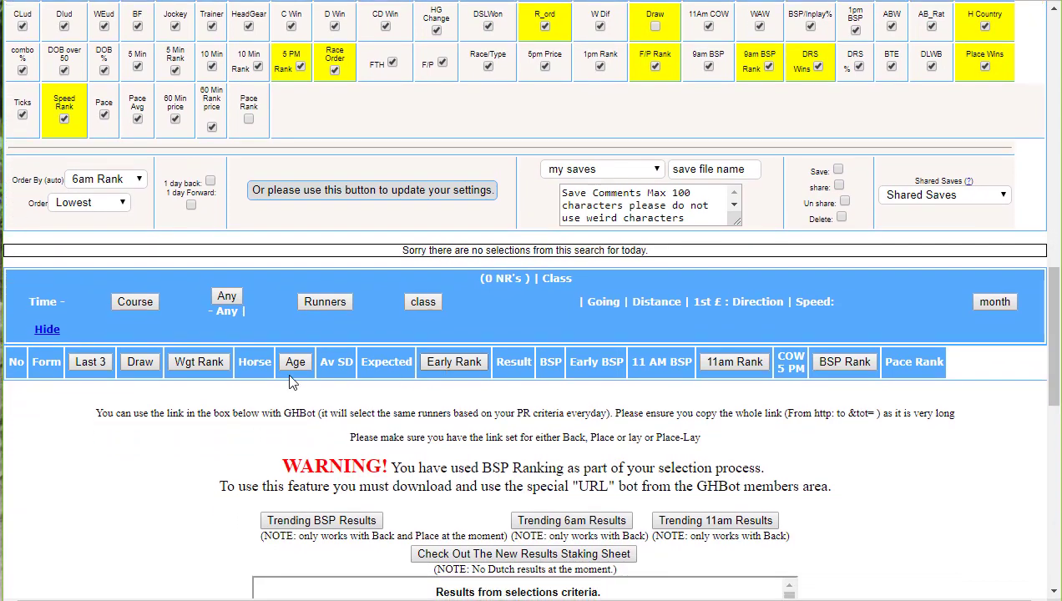
{"action": "left_click", "coordinate": [138, 370]}
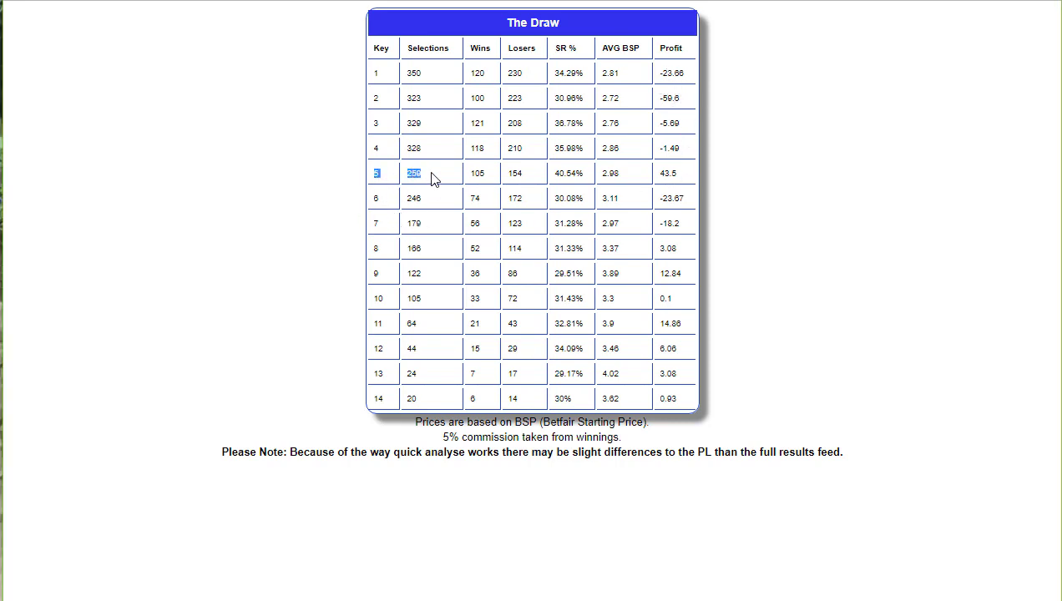
{"action": "double_click", "coordinate": [386, 181]}
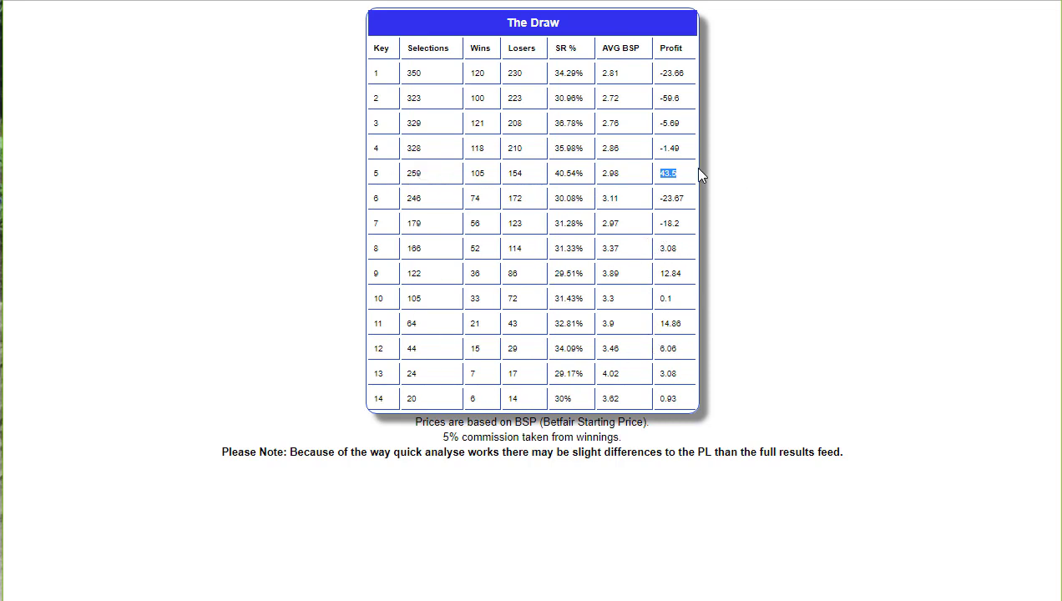
{"action": "left_click", "coordinate": [390, 2]}
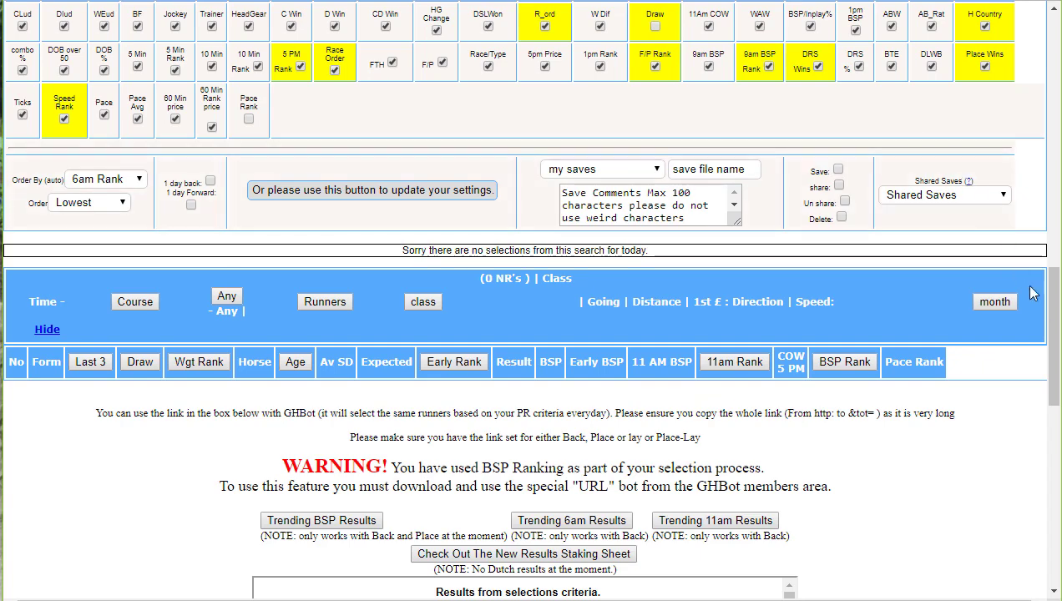
Set the draw range to 5 to 5 and update the settings.
{"action": "left_click_drag", "start_coordinate": [1052, 284], "coordinate": [1054, 146]}
{"action": "left_click", "coordinate": [941, 155]}
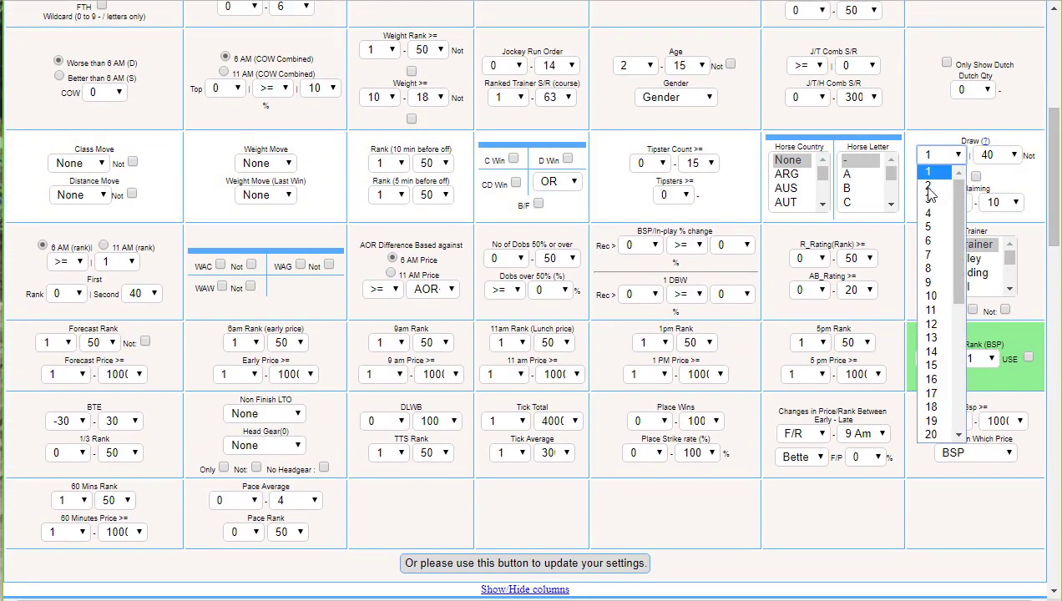
{"action": "left_click", "coordinate": [927, 227]}
{"action": "left_click", "coordinate": [997, 154]}
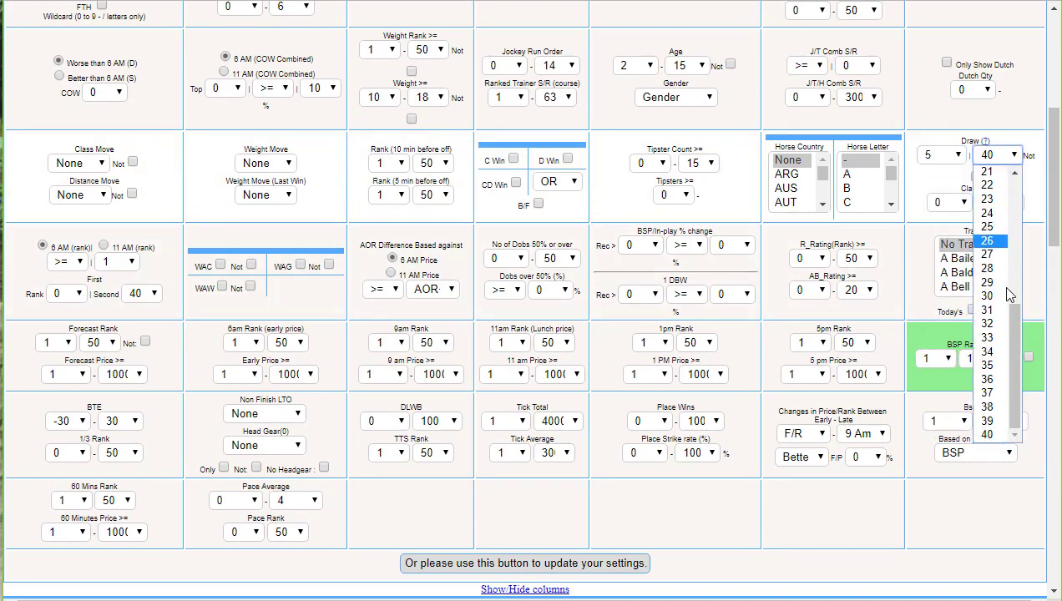
{"action": "scroll", "coordinate": [1000, 222], "scroll_direction": "up", "scroll_amount": 6}
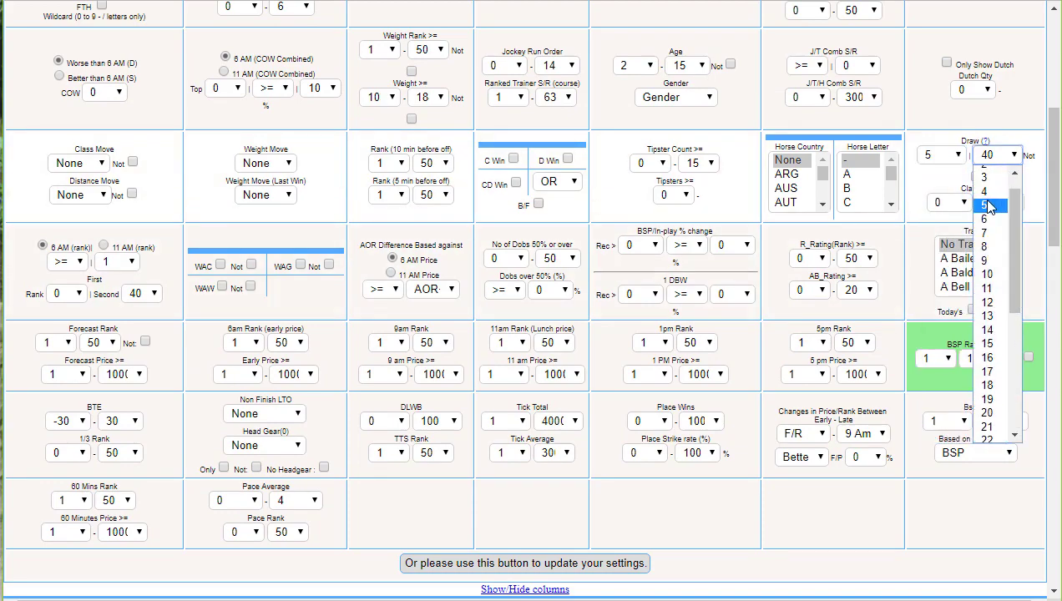
{"action": "left_click", "coordinate": [991, 205]}
{"action": "scroll", "coordinate": [1035, 100], "scroll_direction": "up", "scroll_amount": 5}
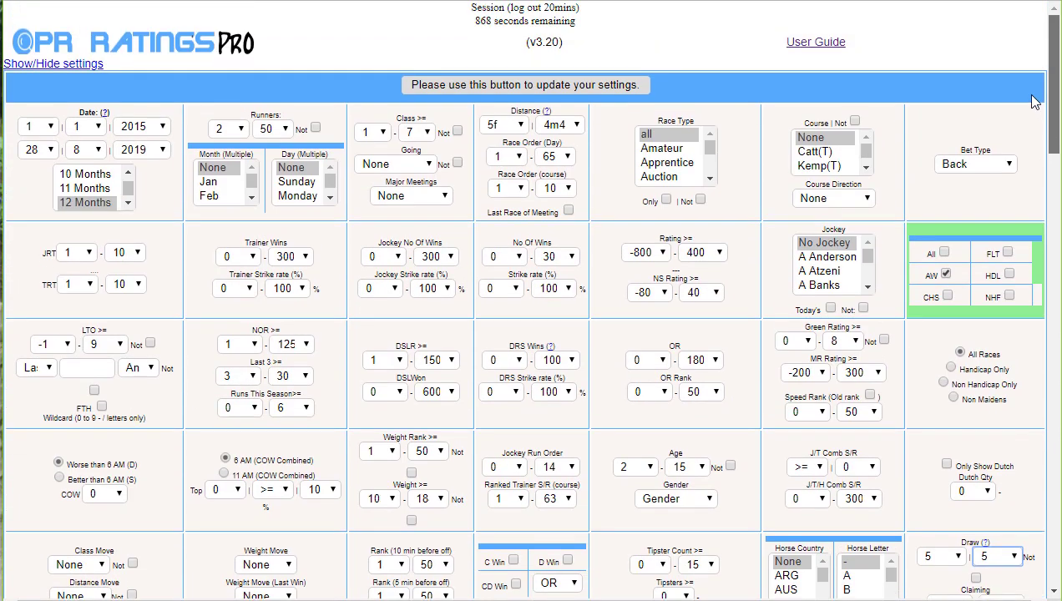
{"action": "scroll", "coordinate": [1036, 100], "scroll_direction": "down", "scroll_amount": 10}
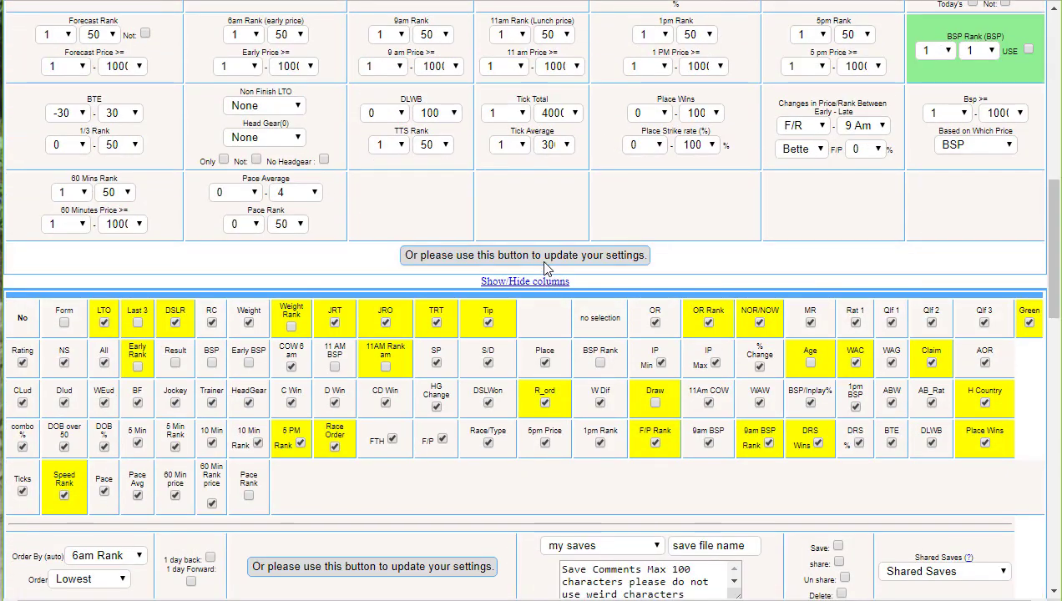
{"action": "left_click", "coordinate": [545, 261]}
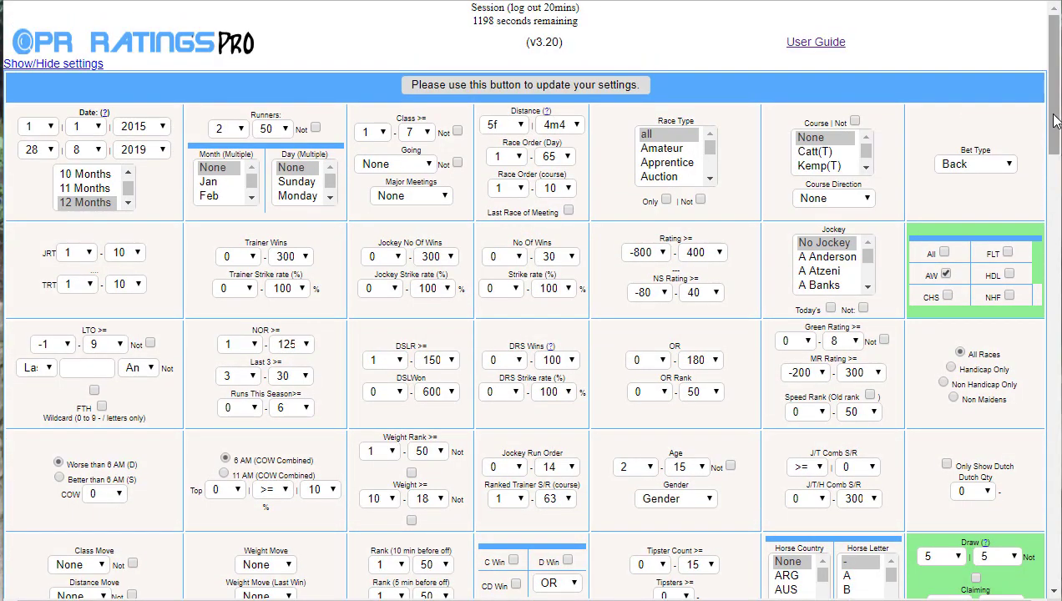
Review the results statistics and graph for draw 5 on AW, and show their month by month results.
{"action": "left_click", "coordinate": [1055, 209]}
{"action": "left_click_drag", "start_coordinate": [1054, 209], "coordinate": [1031, 485]}
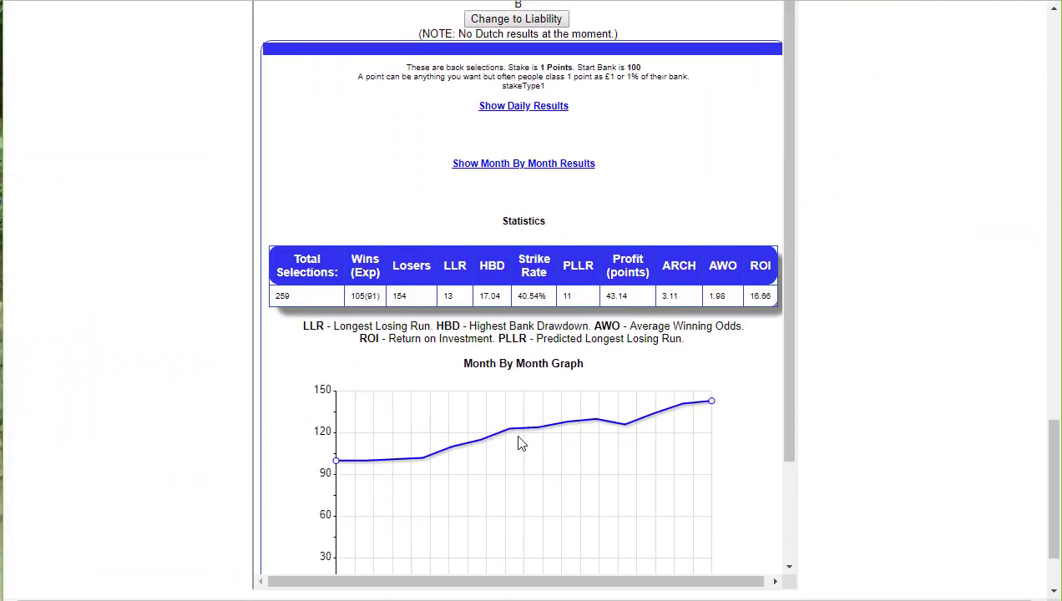
{"action": "left_click", "coordinate": [533, 164]}
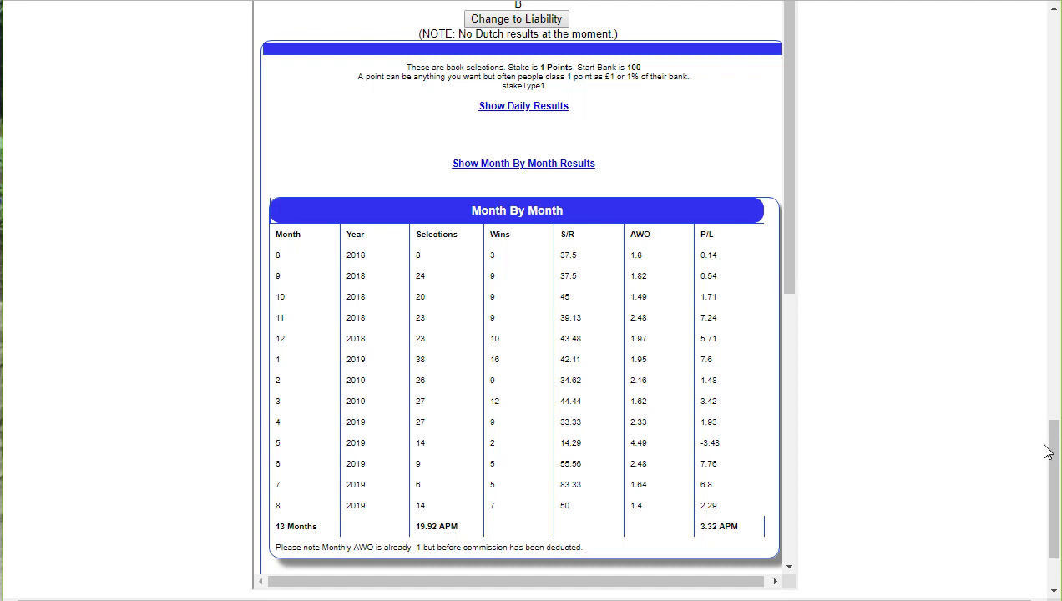
Open the Trending BSP Results for draw 5 and examine the monthly table, statistics, strike rate and average winning price graphs.
{"action": "left_click_drag", "start_coordinate": [1051, 446], "coordinate": [1040, 378]}
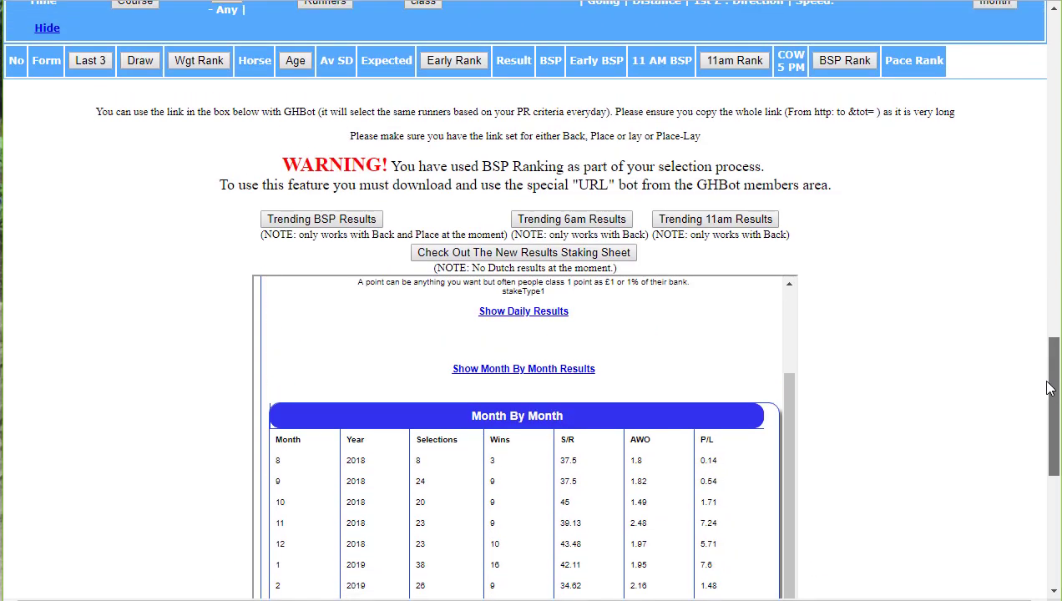
{"action": "left_click", "coordinate": [341, 220]}
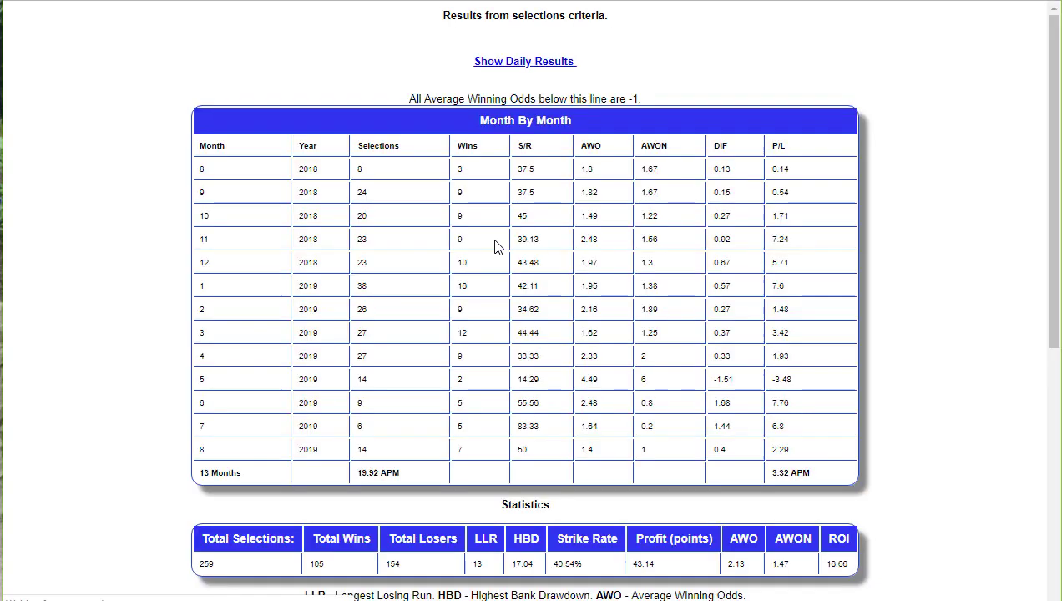
{"action": "left_click_drag", "start_coordinate": [1054, 238], "coordinate": [1054, 390]}
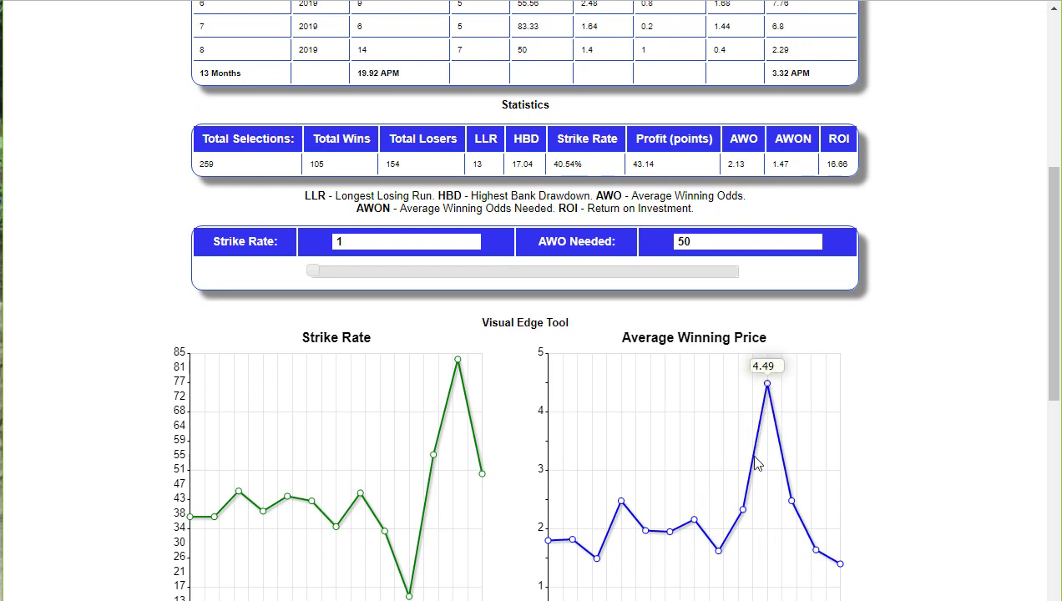
{"action": "mouse_move", "coordinate": [841, 565]}
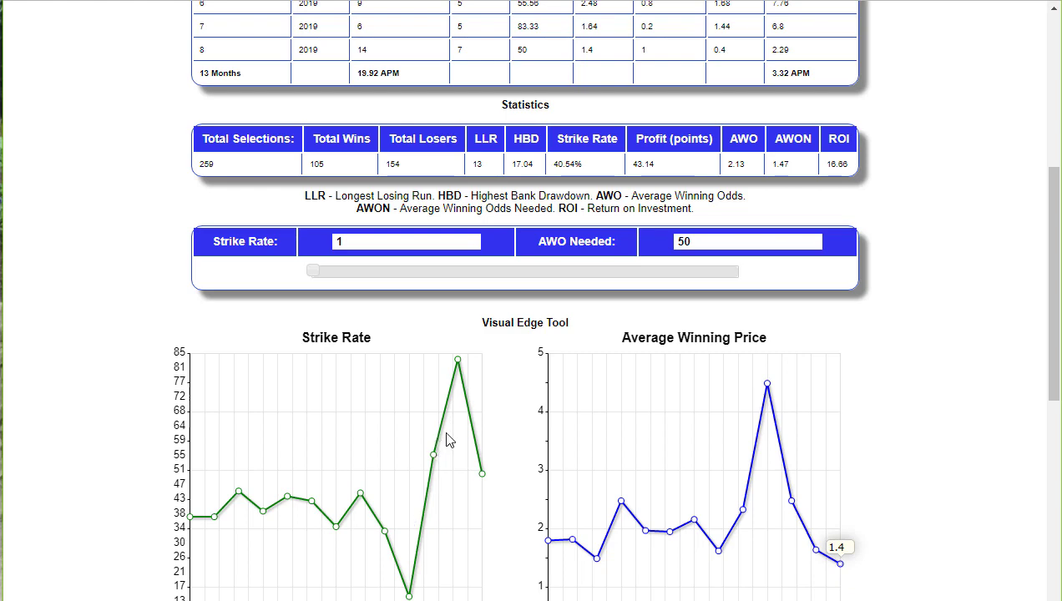
{"action": "left_click_drag", "start_coordinate": [1043, 332], "coordinate": [1043, 198]}
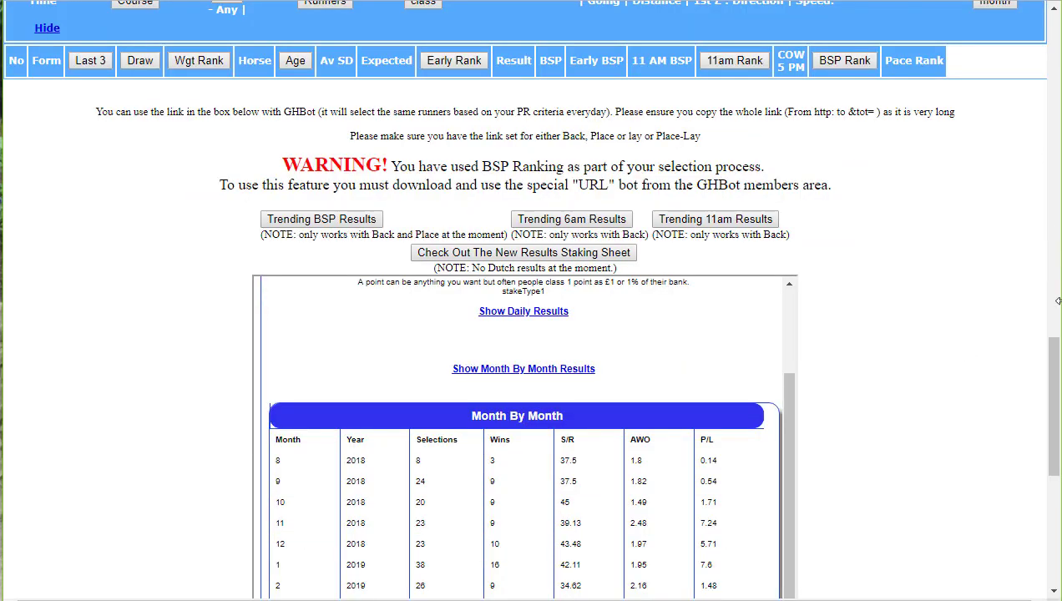
{"action": "left_click_drag", "start_coordinate": [1050, 355], "coordinate": [1042, 234]}
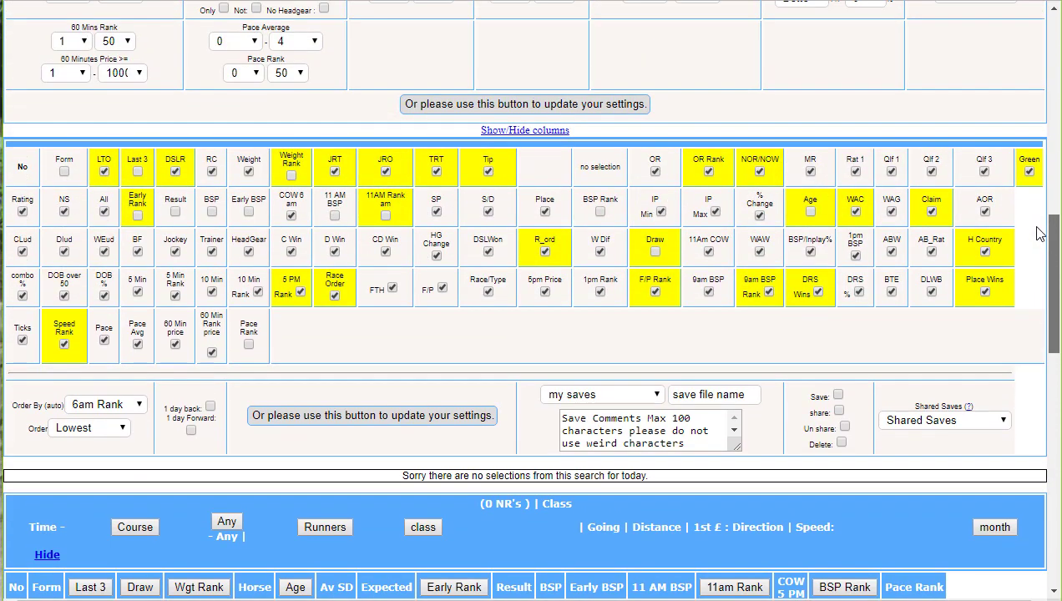
{"action": "scroll", "coordinate": [1041, 234], "scroll_direction": "up", "scroll_amount": 4}
{"action": "scroll", "coordinate": [1008, 288], "scroll_direction": "down", "scroll_amount": 6}
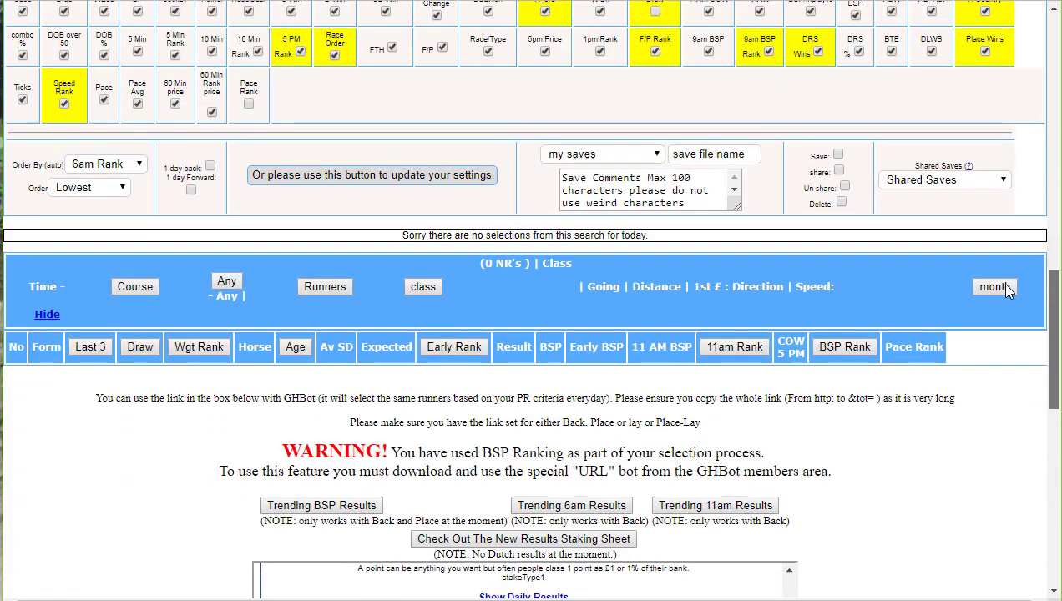
Open the course breakdown for the draw 5 AW selections, examine each course's strike rate and profit, and return to the filter settings.
{"action": "scroll", "coordinate": [1006, 288], "scroll_direction": "down", "scroll_amount": 1}
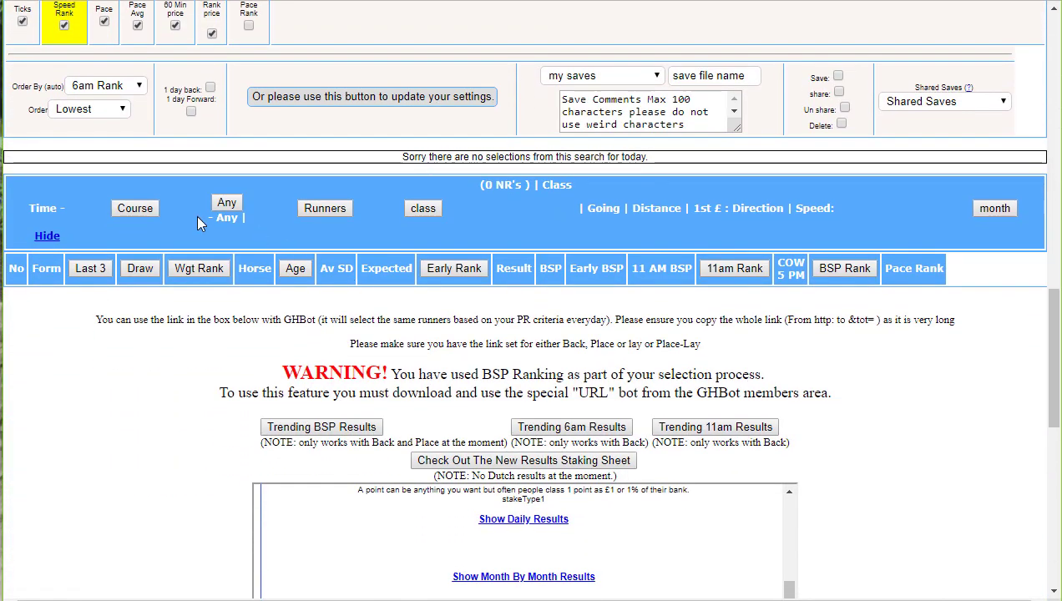
{"action": "left_click", "coordinate": [136, 208]}
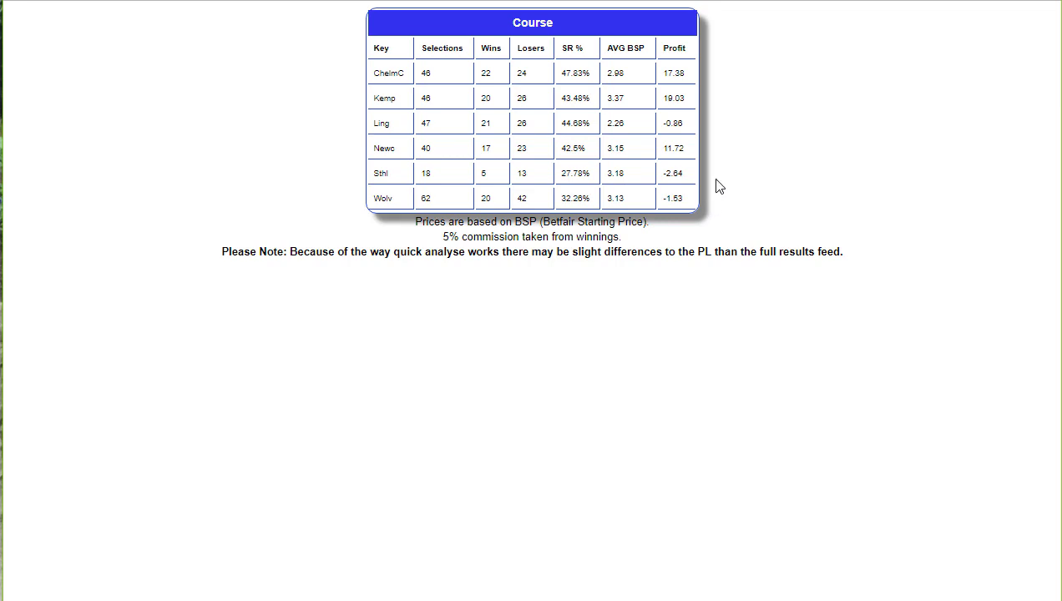
{"action": "key", "text": "ctrl+w"}
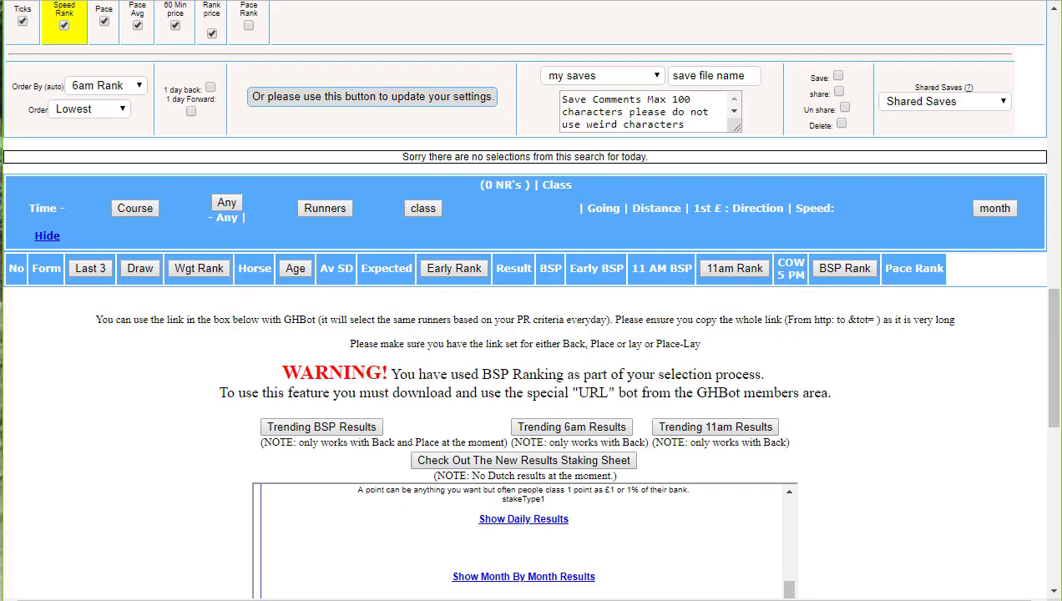
{"action": "left_click_drag", "start_coordinate": [1052, 338], "coordinate": [1041, 157]}
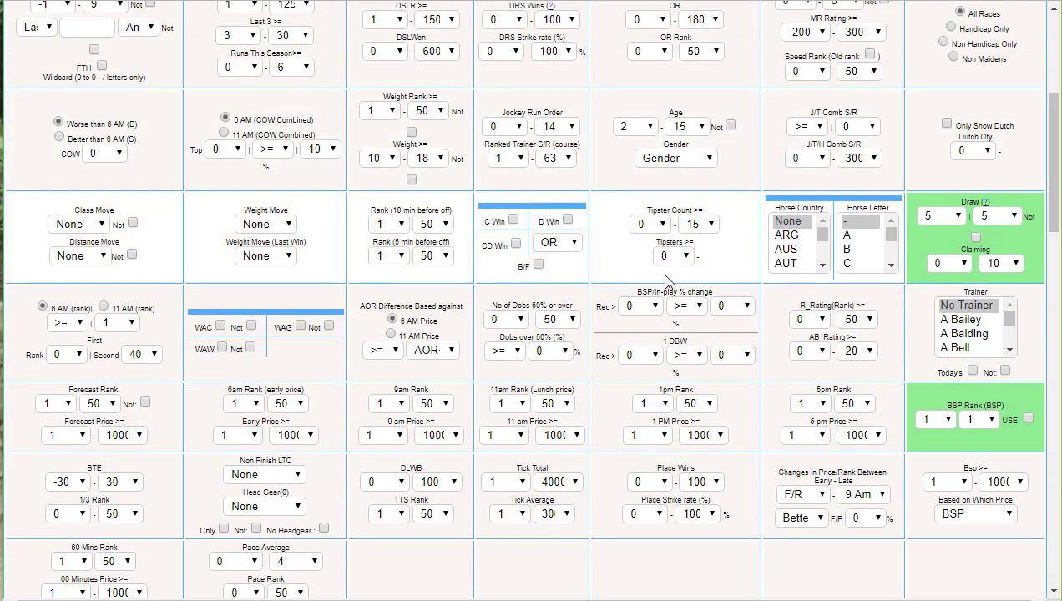
{"action": "scroll", "coordinate": [1048, 213], "scroll_direction": "up", "scroll_amount": 1}
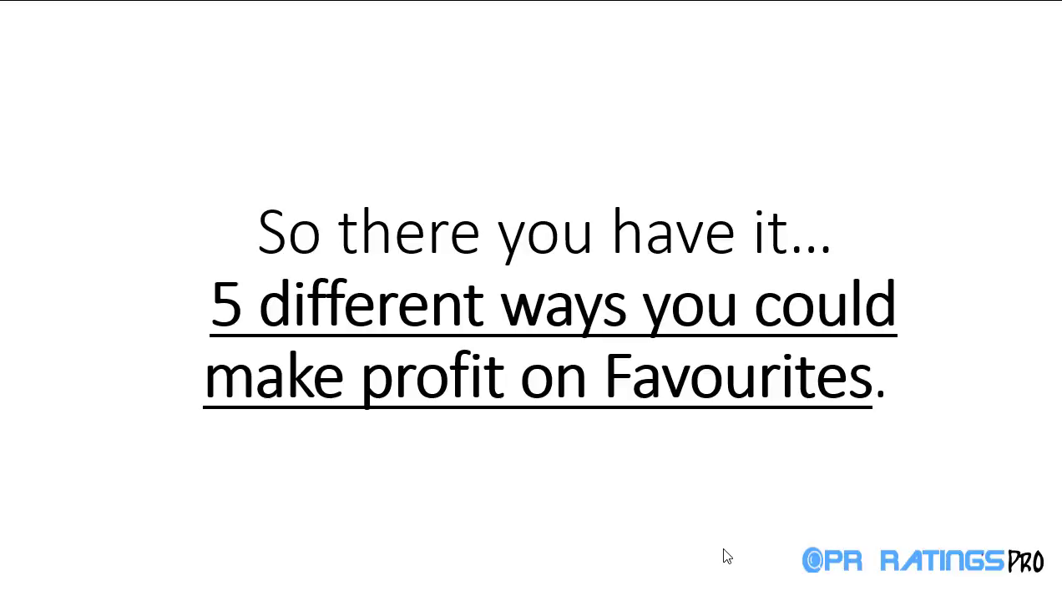
{"action": "key", "text": "Right"}
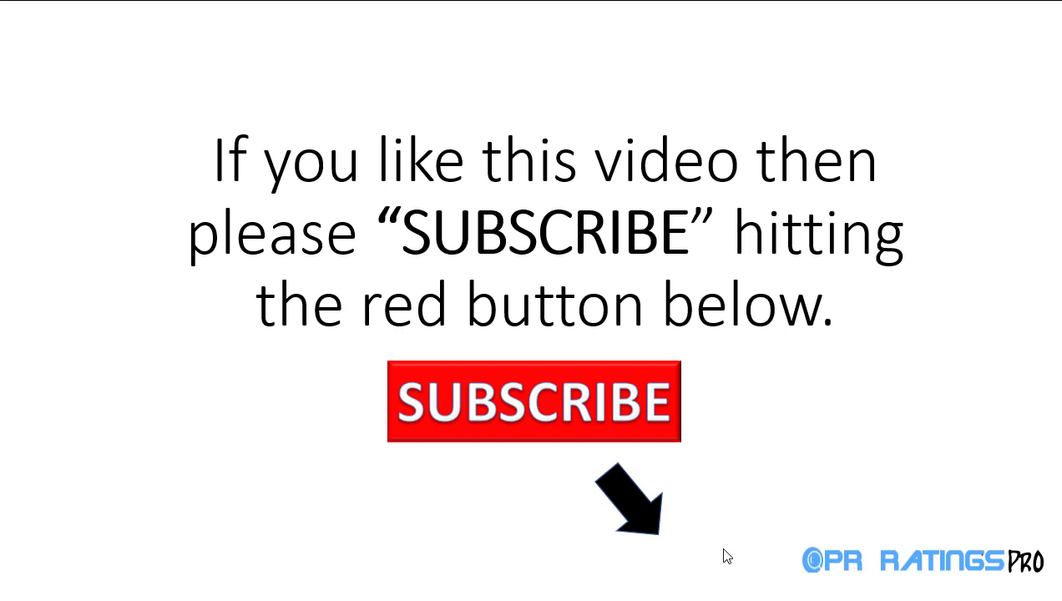
{"action": "key", "text": "Right"}
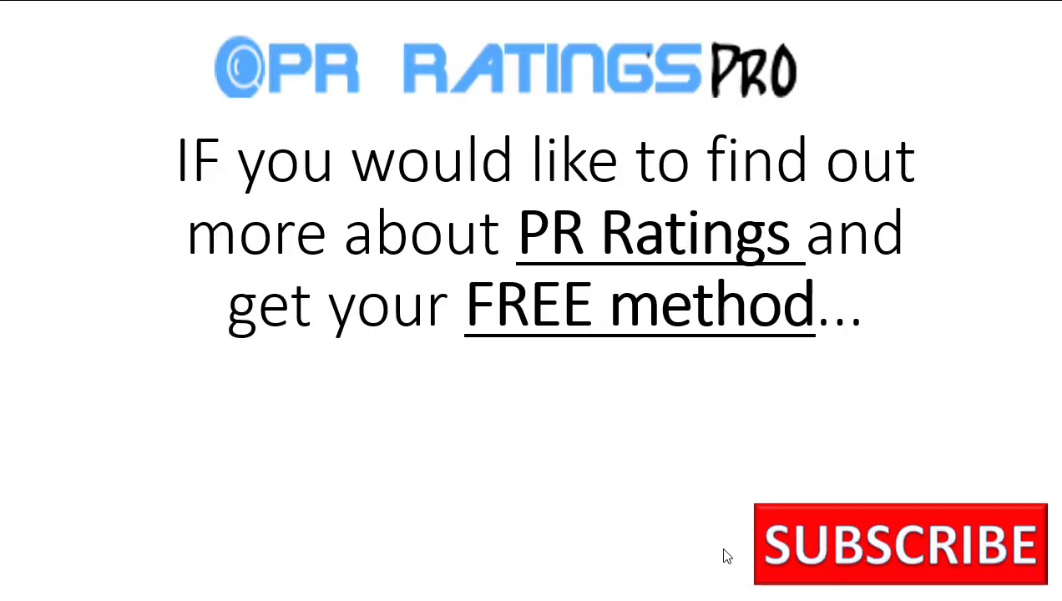